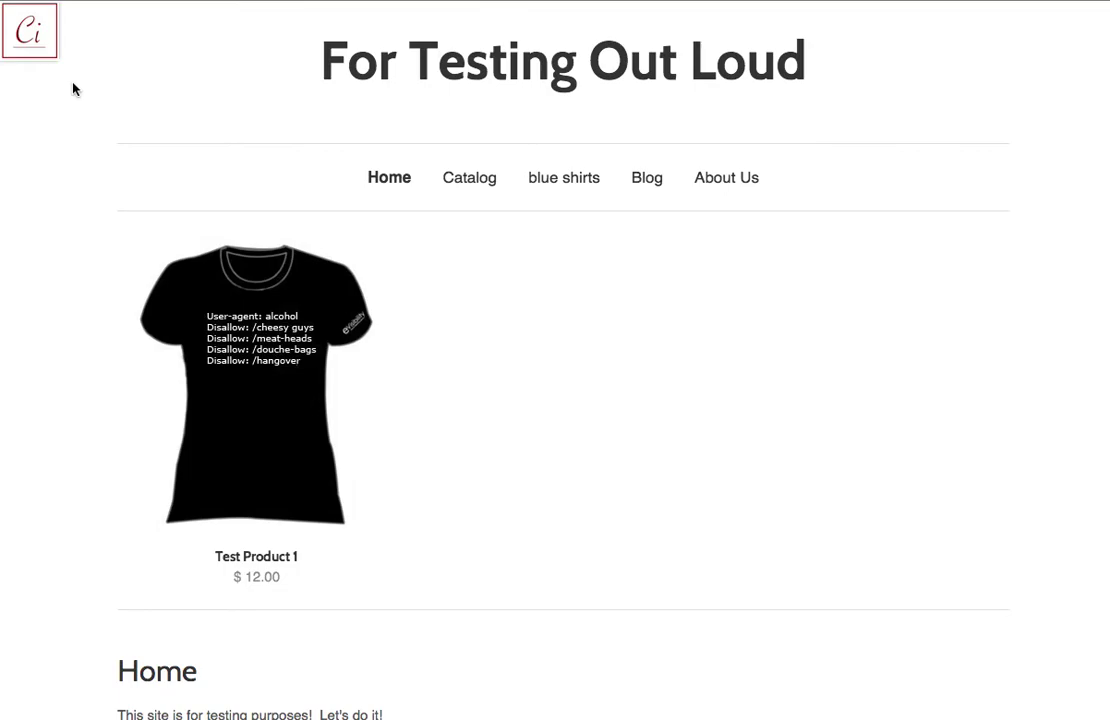
# Open the Cart it Pro panel, preview the Search and Advanced methods, and settle on Single Product
pyautogui.click(22, 14)
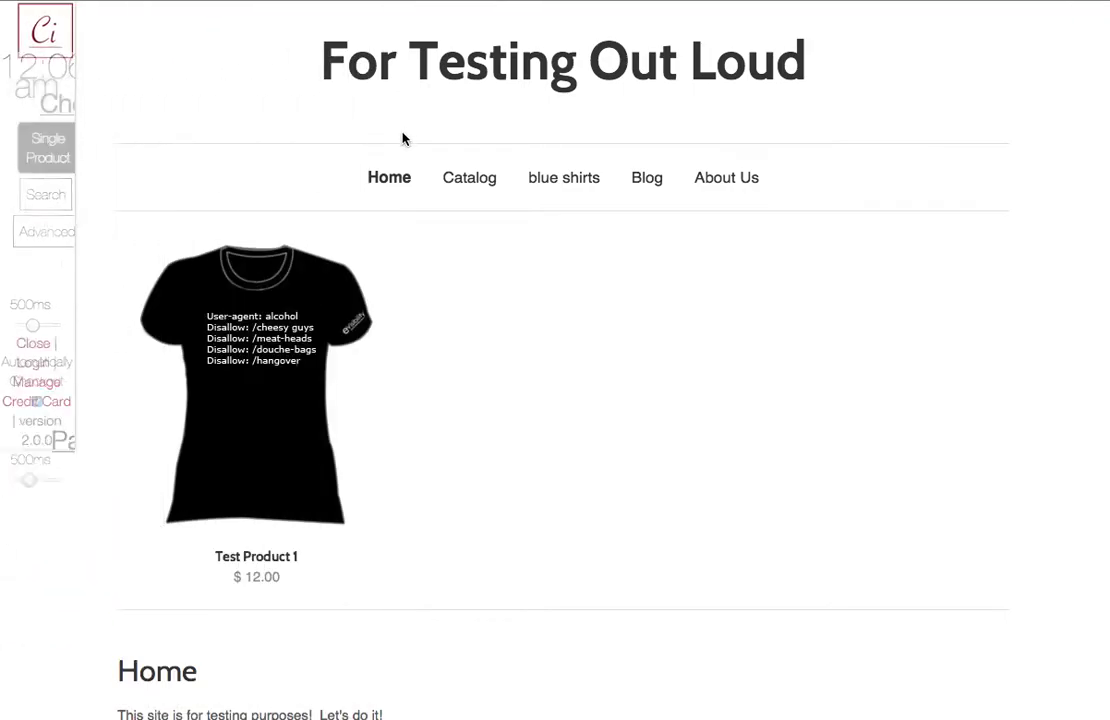
pyautogui.moveTo(52, 35)
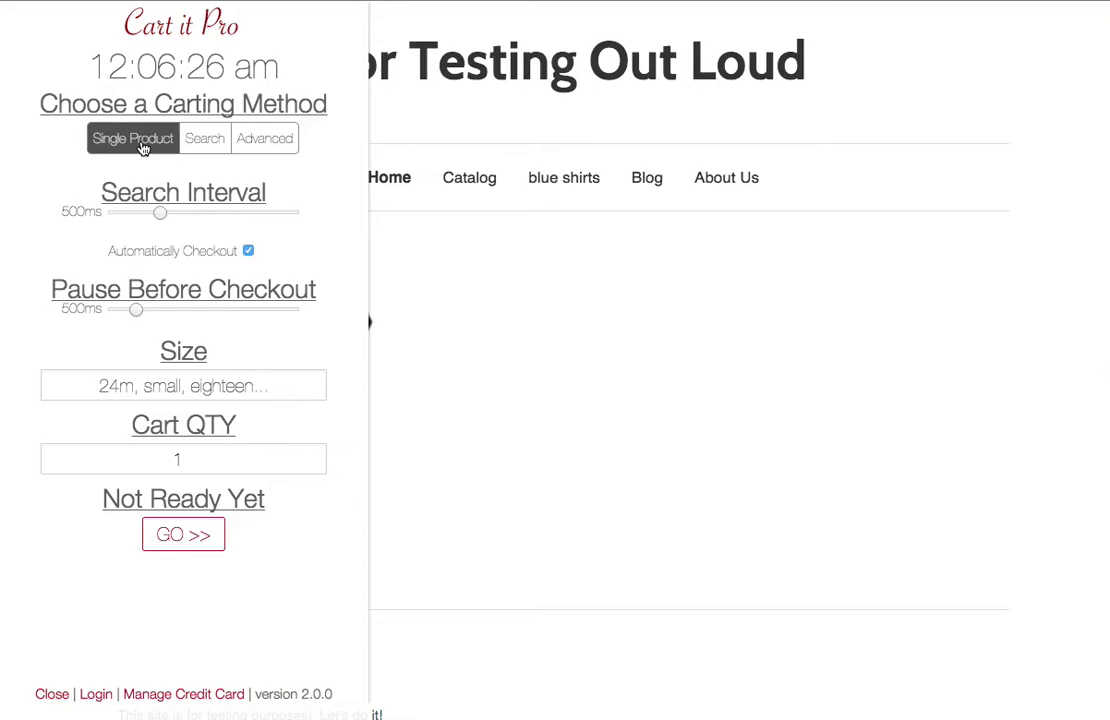
pyautogui.click(206, 139)
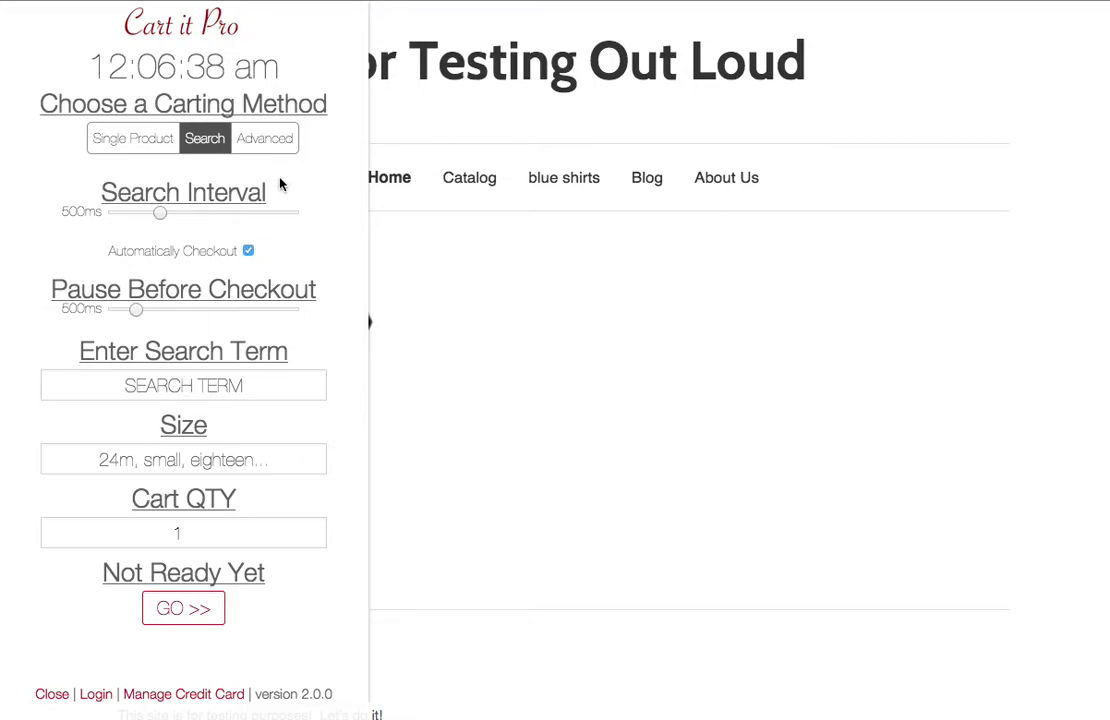
pyautogui.click(270, 135)
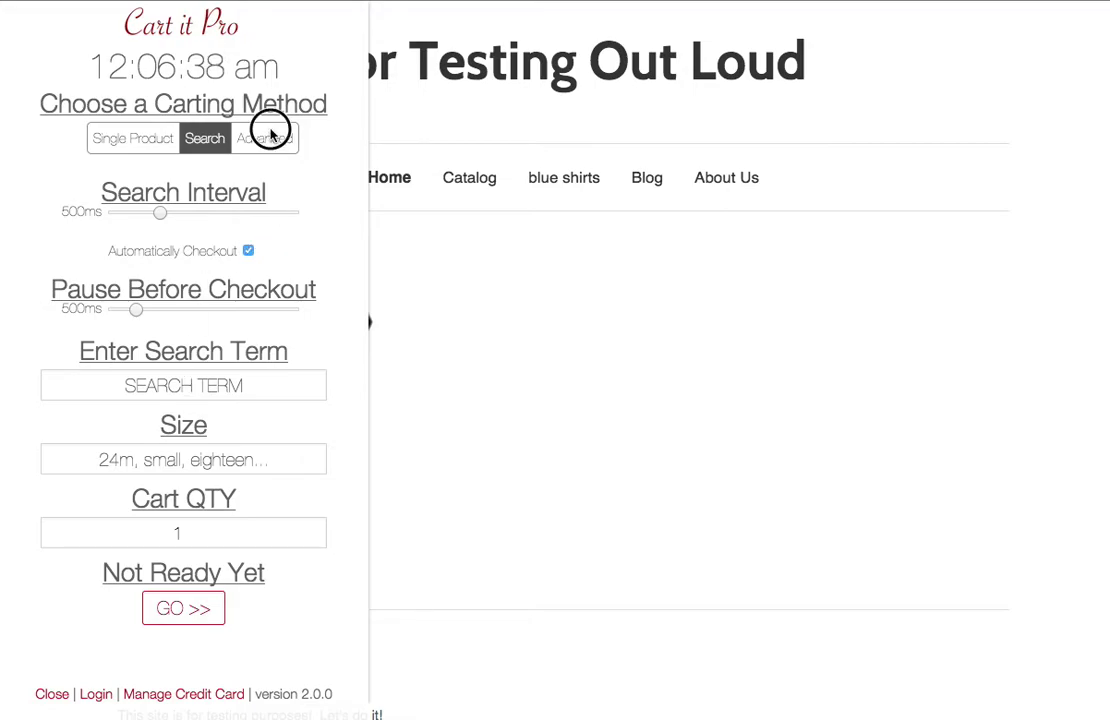
pyautogui.click(135, 140)
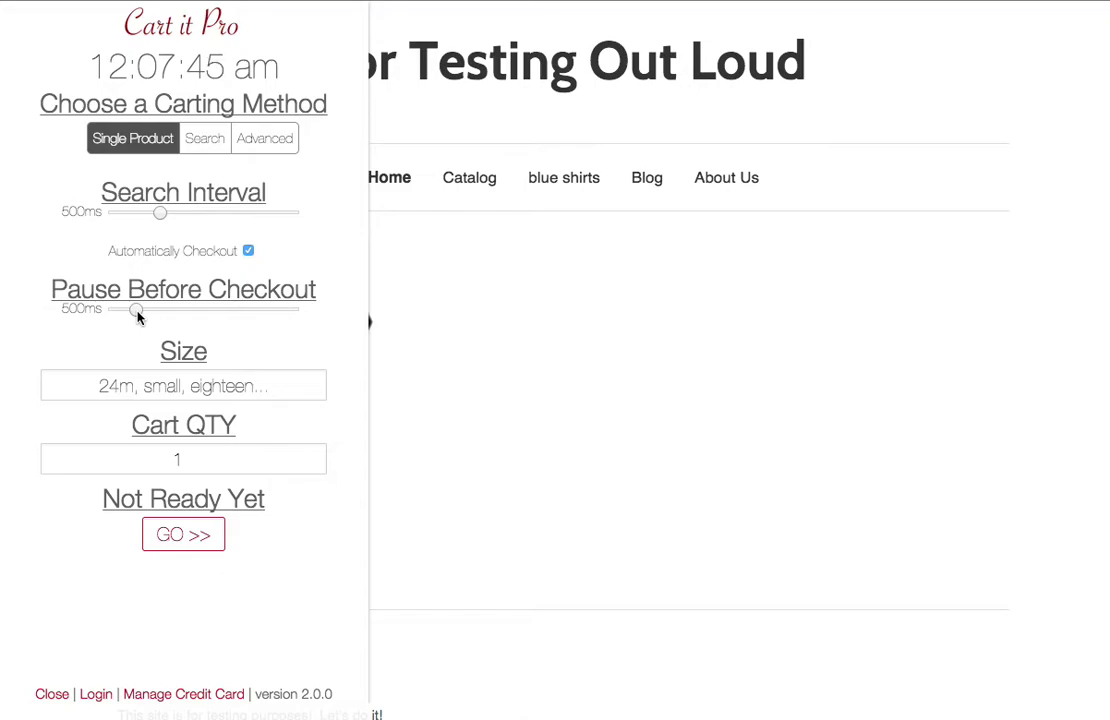
pyautogui.moveTo(137, 312); pyautogui.dragTo(359, 322)
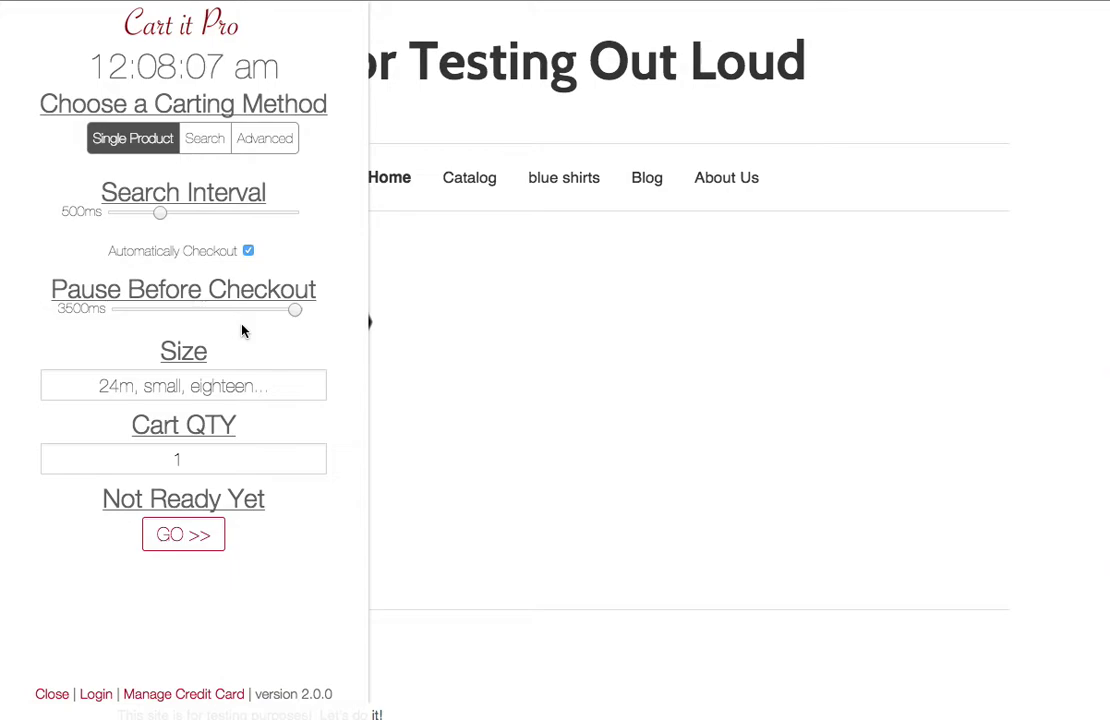
pyautogui.click(134, 315)
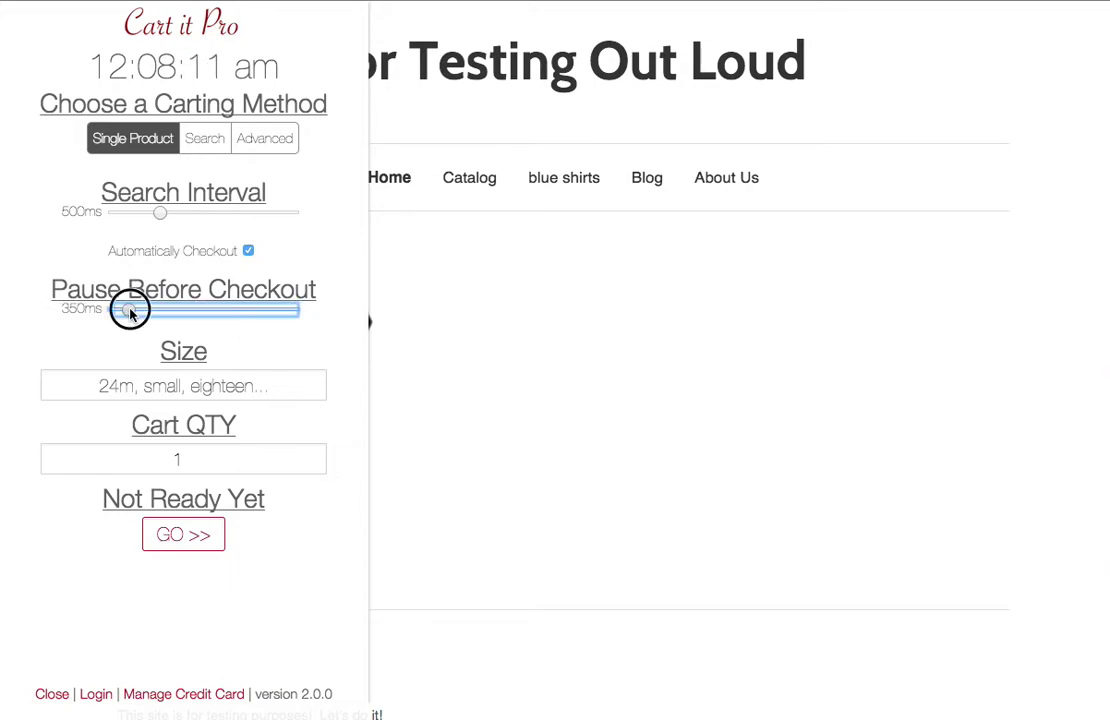
pyautogui.moveTo(130, 314); pyautogui.dragTo(139, 312)
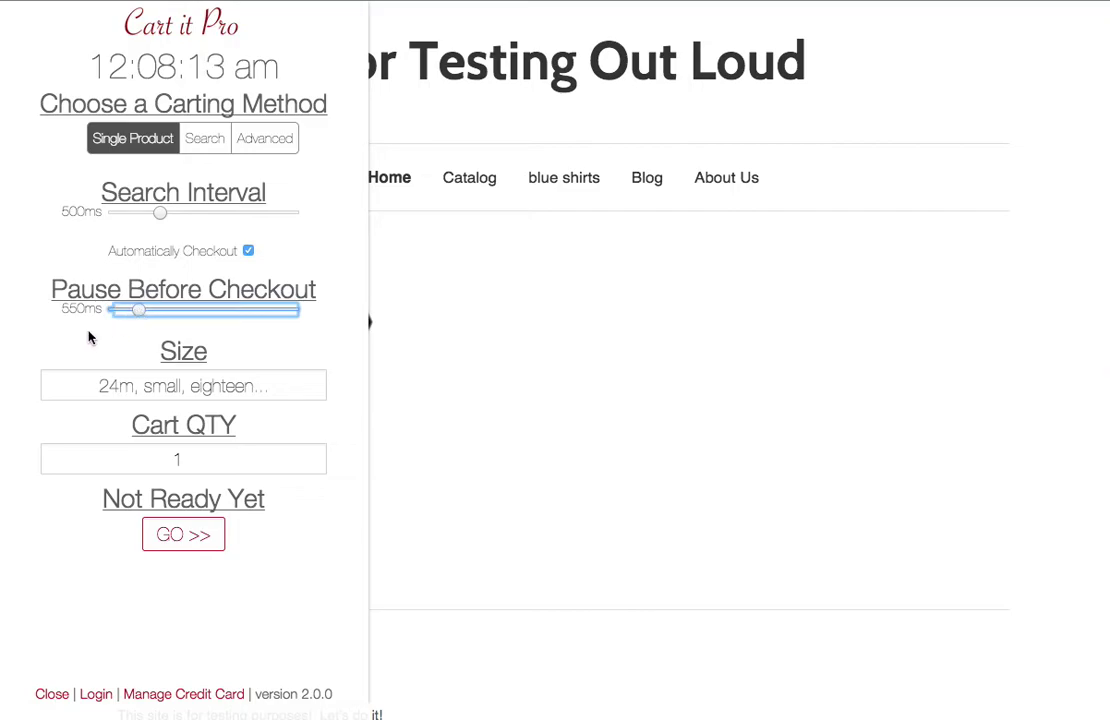
pyautogui.click(12, 337)
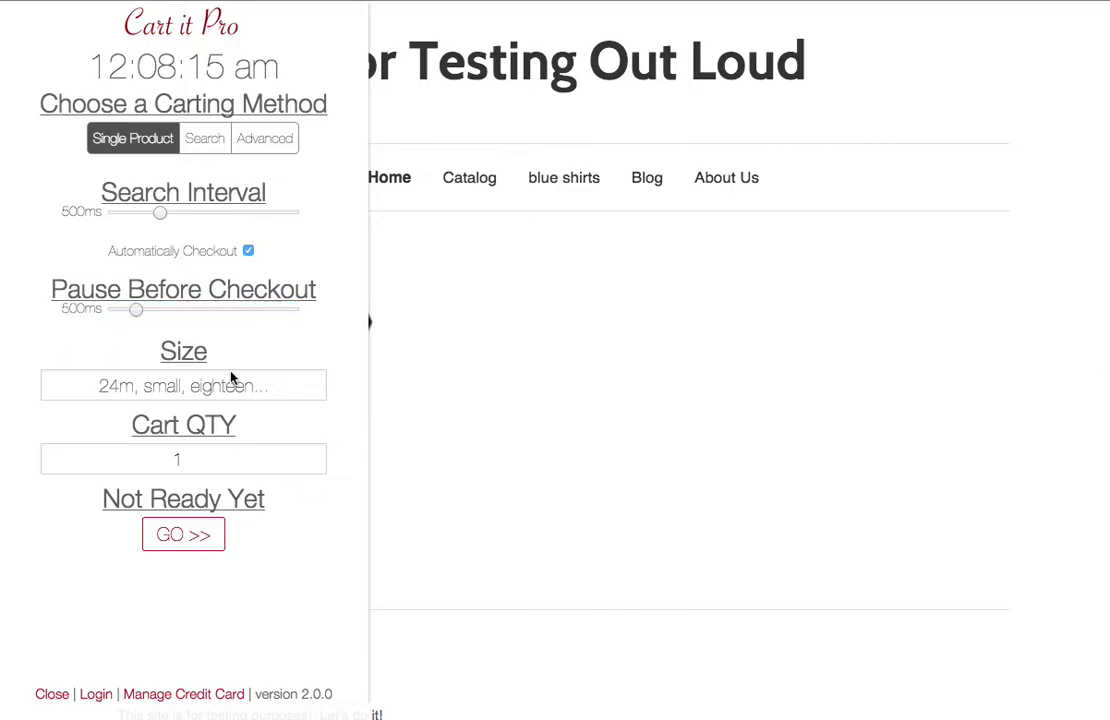
pyautogui.click(197, 387)
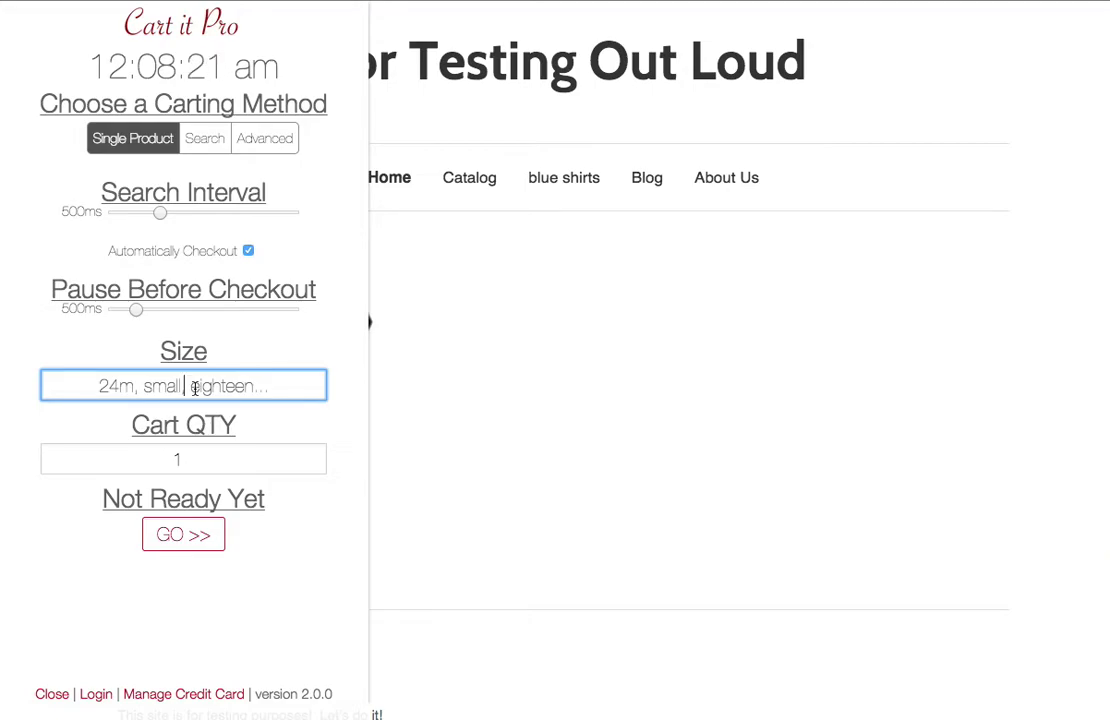
# Replace the trial size entry with 5t in the Size field
pyautogui.write('24m')
pyautogui.press('BackSpace')
pyautogui.press('BackSpace')
pyautogui.press('BackSpace')
pyautogui.write('5t')
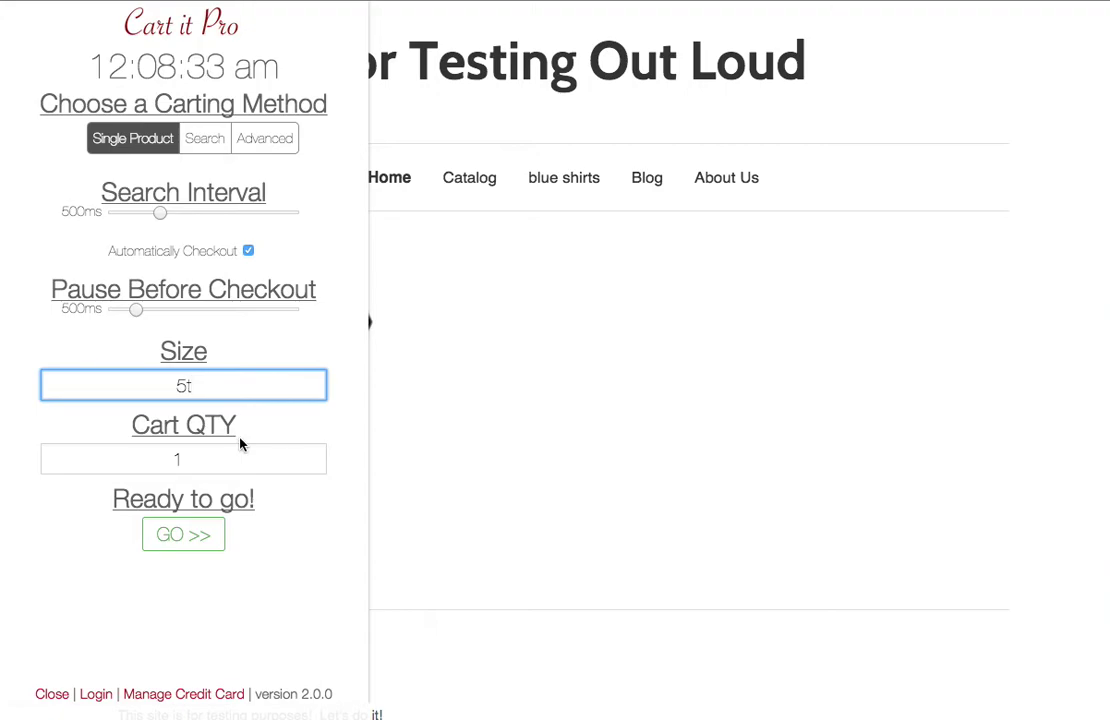
# Clear the cart quantity, enter 5 and adjust it with the arrow keys
pyautogui.click(203, 459)
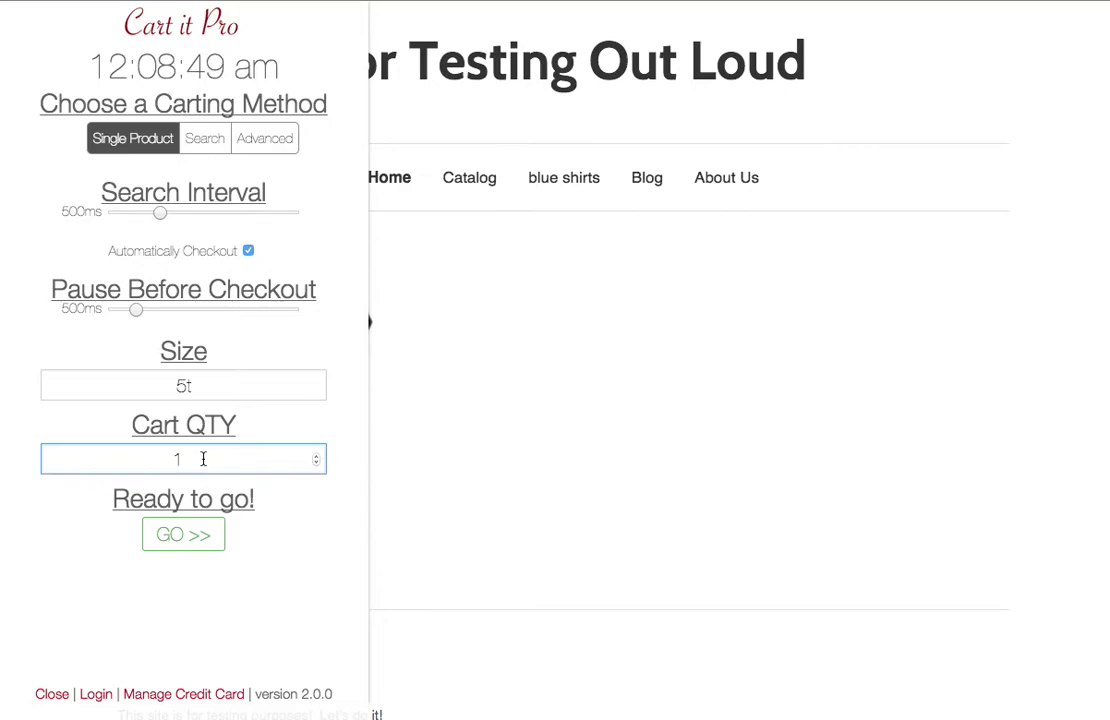
pyautogui.press('BackSpace')
pyautogui.write('5')
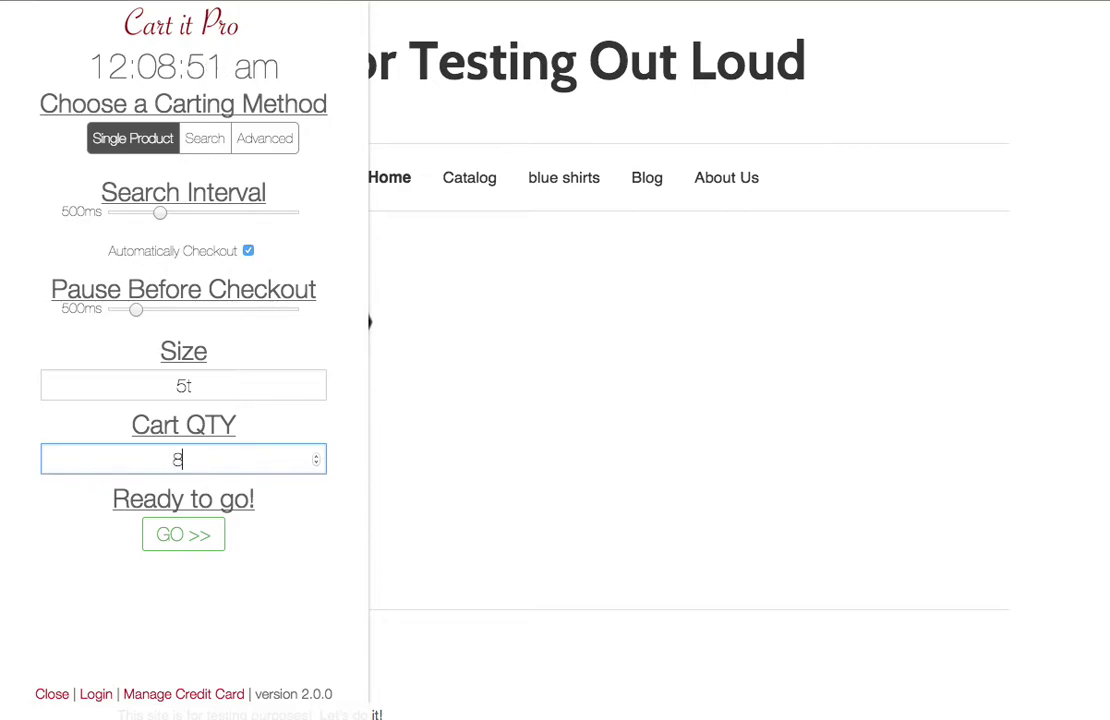
pyautogui.press('Up')
pyautogui.press('Up')
pyautogui.press('Down')
pyautogui.press('Down')
pyautogui.press('Down')
pyautogui.press('Down')
pyautogui.press('Down')
pyautogui.press('Down')
pyautogui.press('Down')
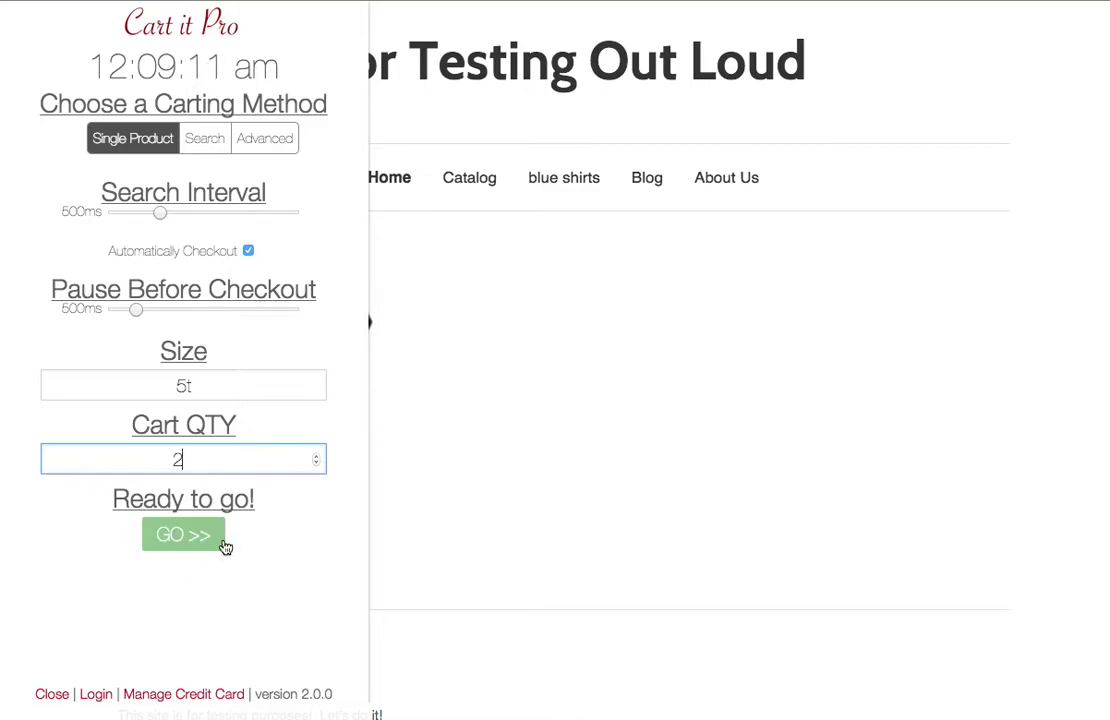
# Delete the existing size and re-enter 5t in the Size field
pyautogui.moveTo(178, 385); pyautogui.dragTo(199, 387)
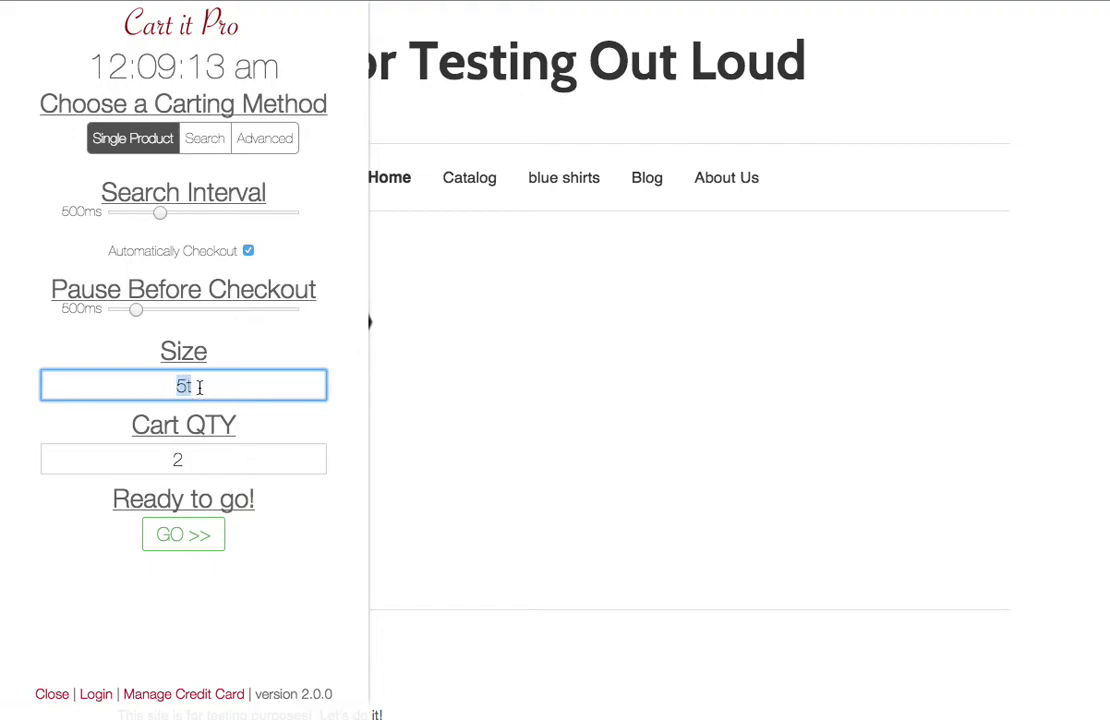
pyautogui.press('BackSpace')
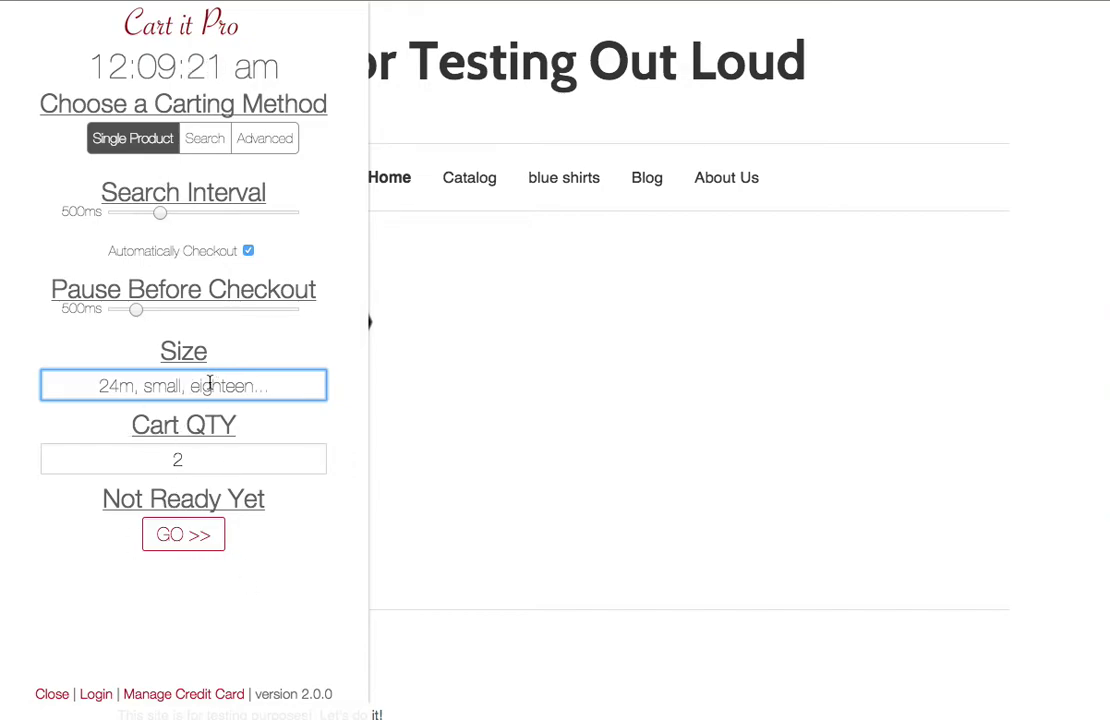
pyautogui.write('5t')
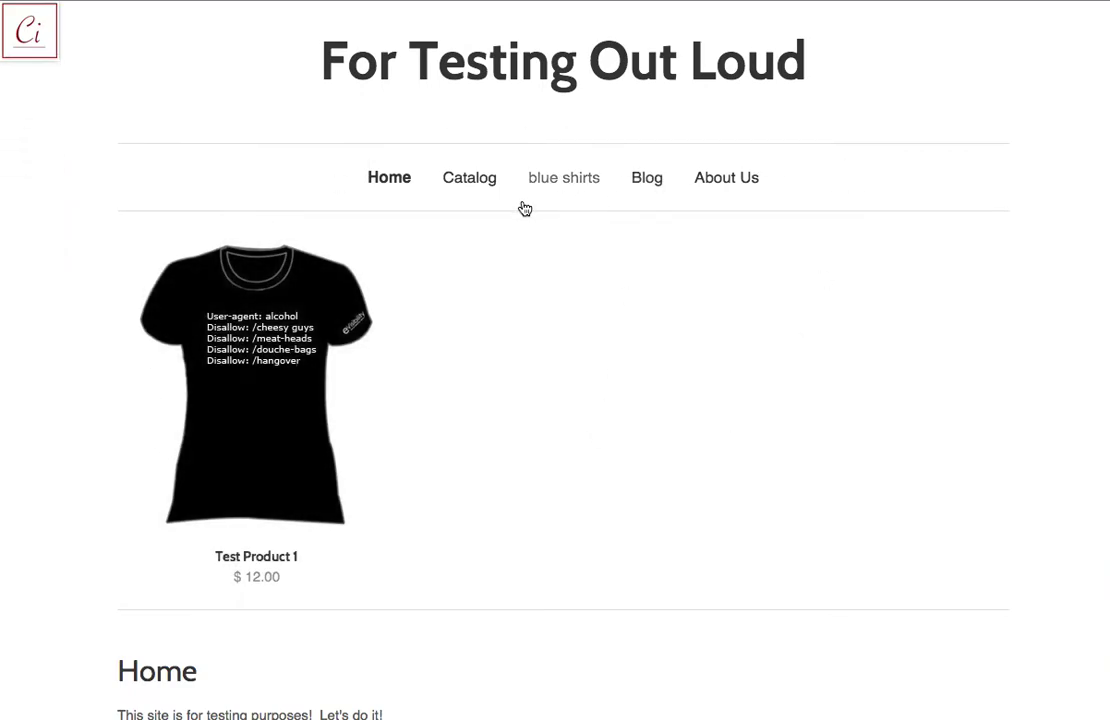
# Bring the Cart it Pro panel back from the Ci icon, with size 5t and quantity 2 intact
pyautogui.moveTo(45, 50)
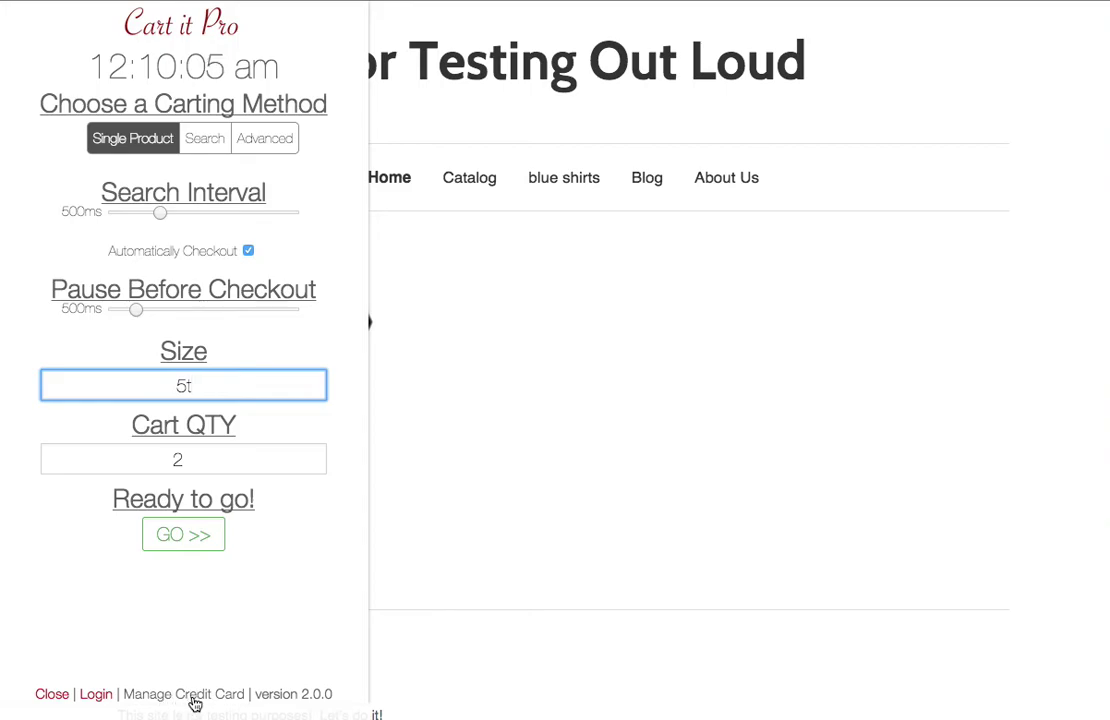
# Save the test credit card details with Live Mode left off, then go back to the store
pyautogui.click(182, 703)
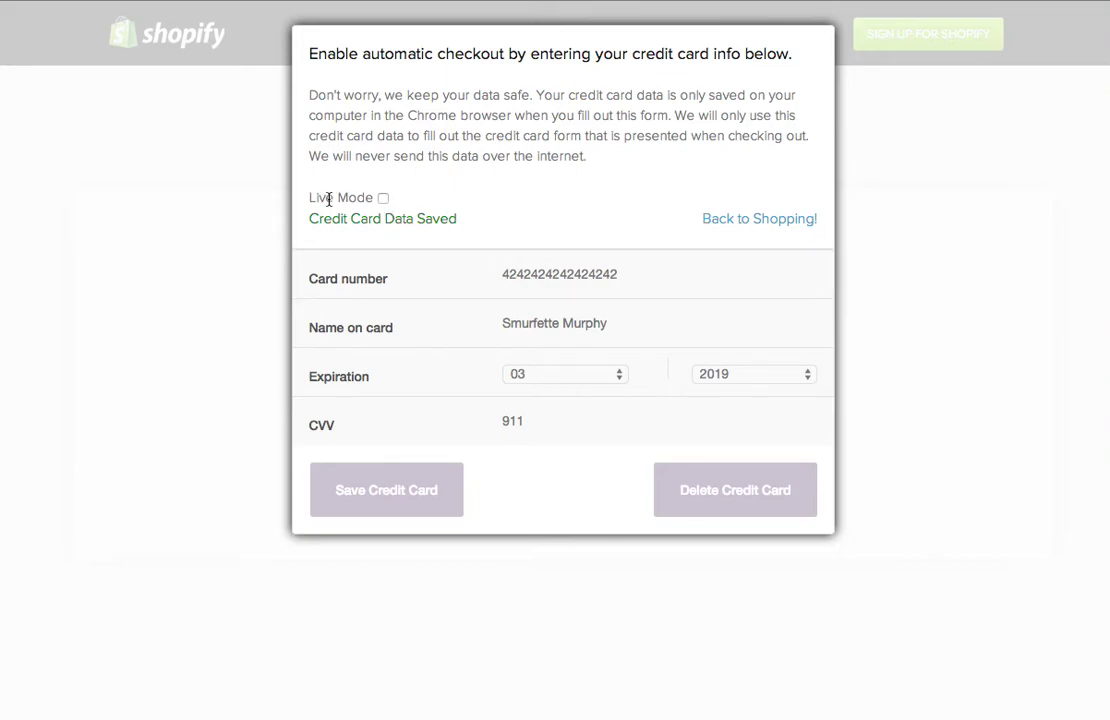
pyautogui.click(384, 199)
pyautogui.click(383, 199)
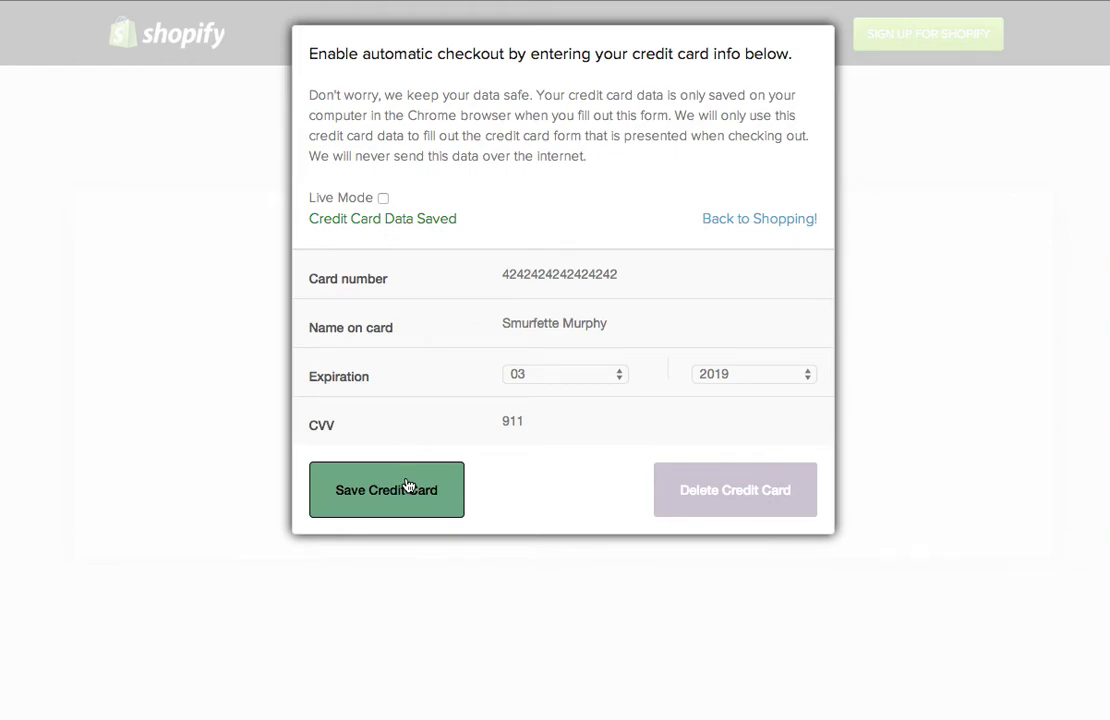
pyautogui.click(407, 486)
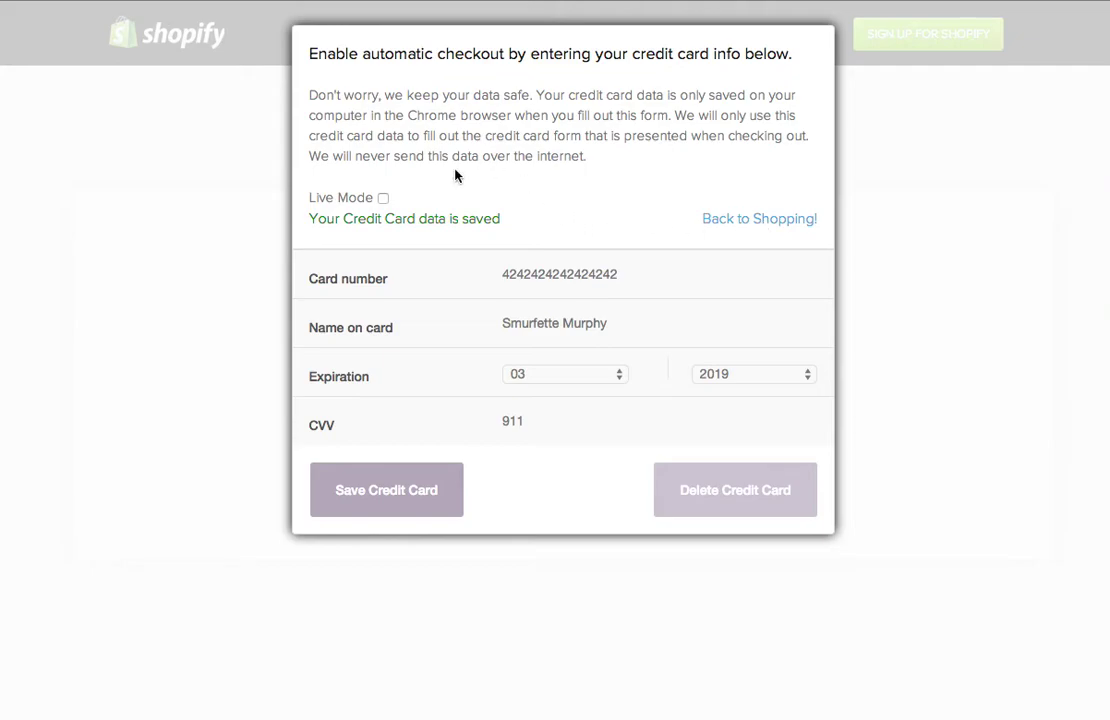
pyautogui.click(766, 221)
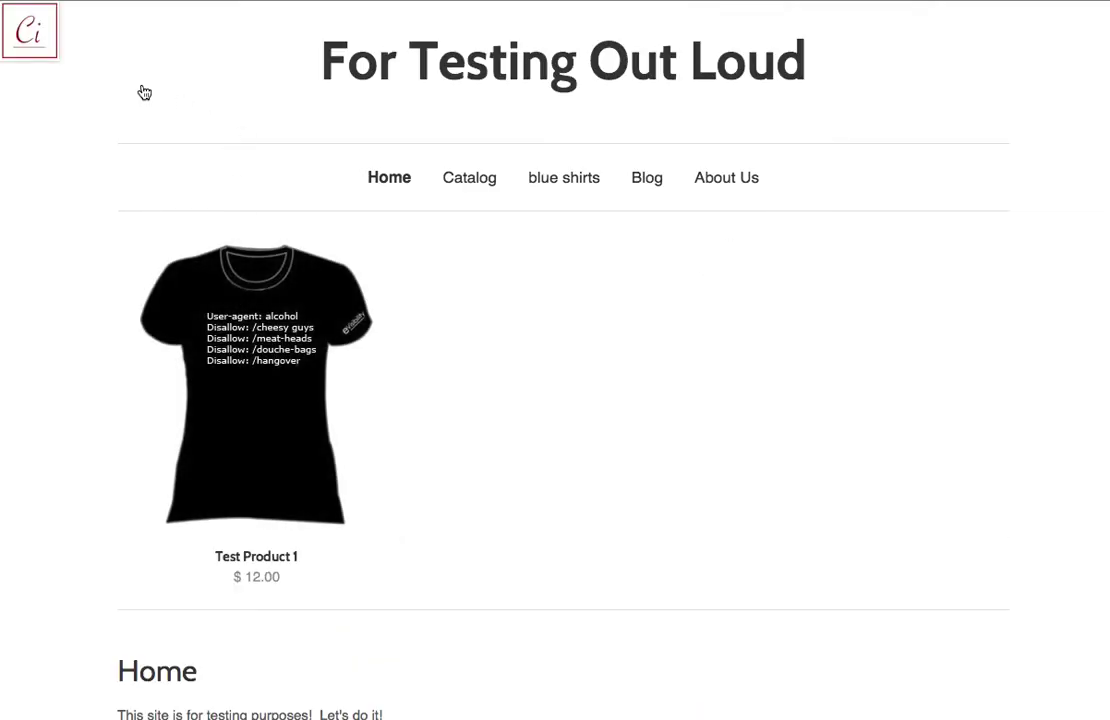
# Reopen the panel and enter size 5t, leaving the cart quantity at 1
pyautogui.click(45, 45)
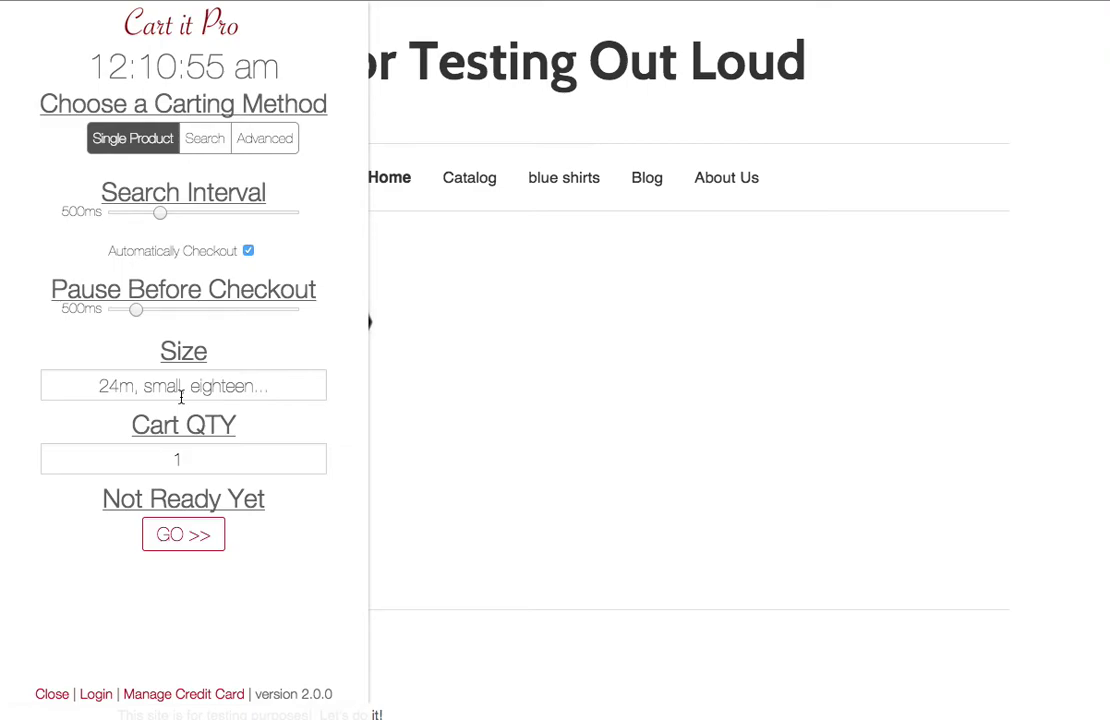
pyautogui.click(213, 386)
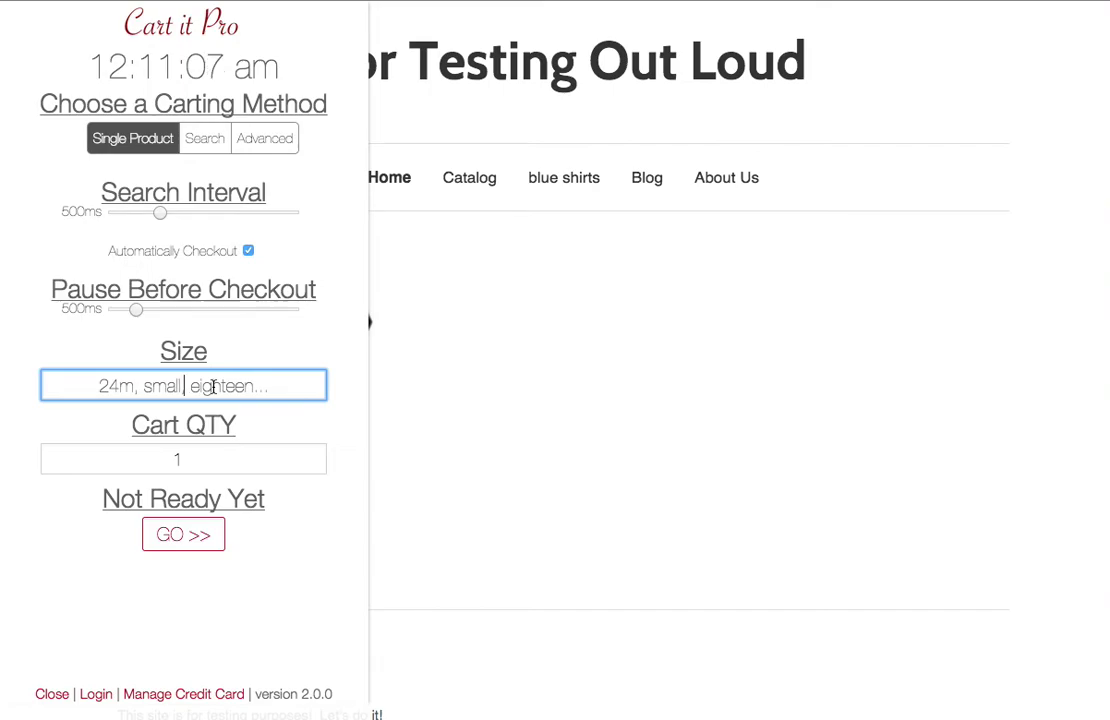
pyautogui.write('5t')
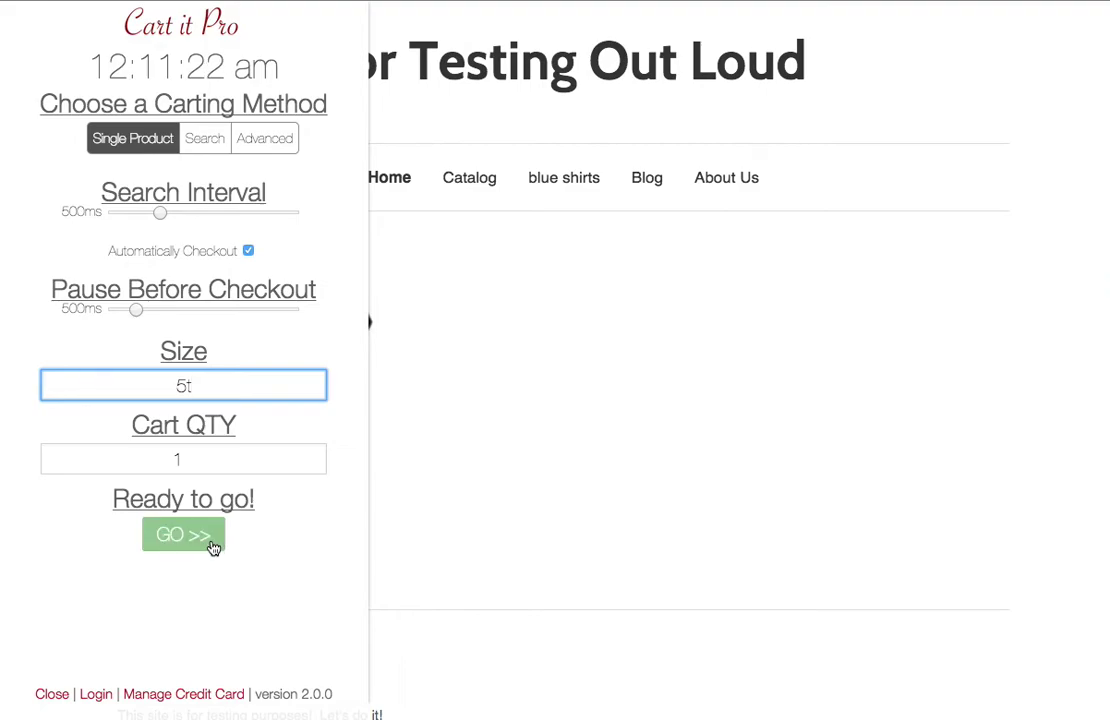
# Cart the product in size 5t to checkout and decline the test-mode card-fill alert
pyautogui.click(212, 546)
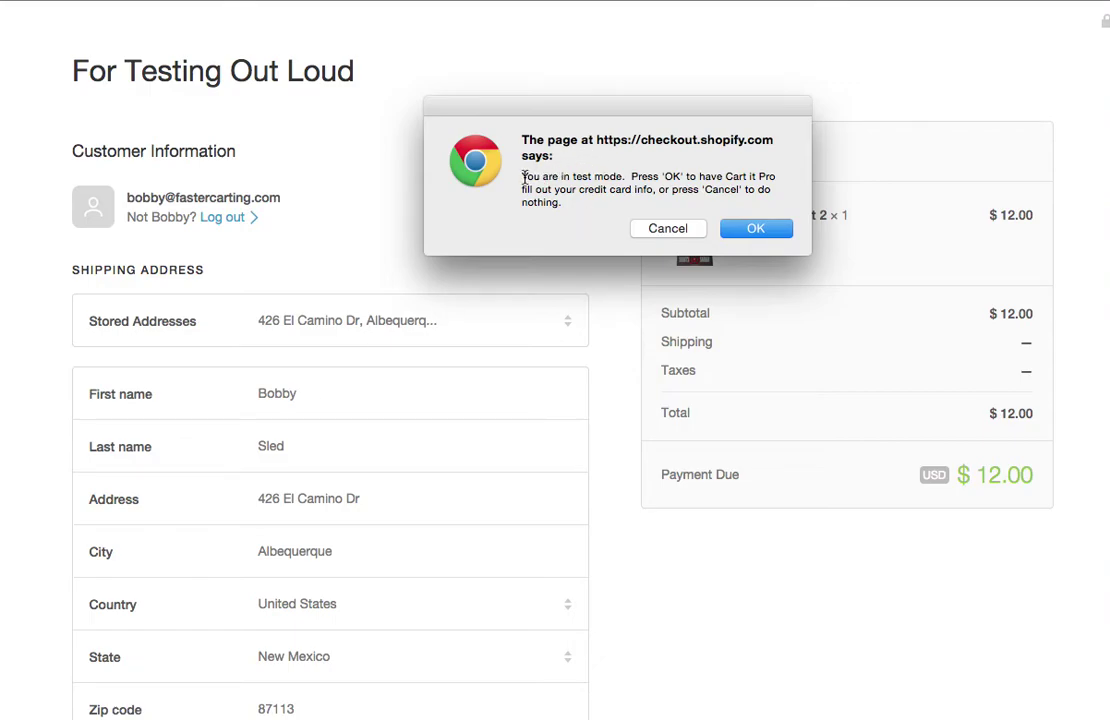
pyautogui.moveTo(528, 176); pyautogui.dragTo(567, 213)
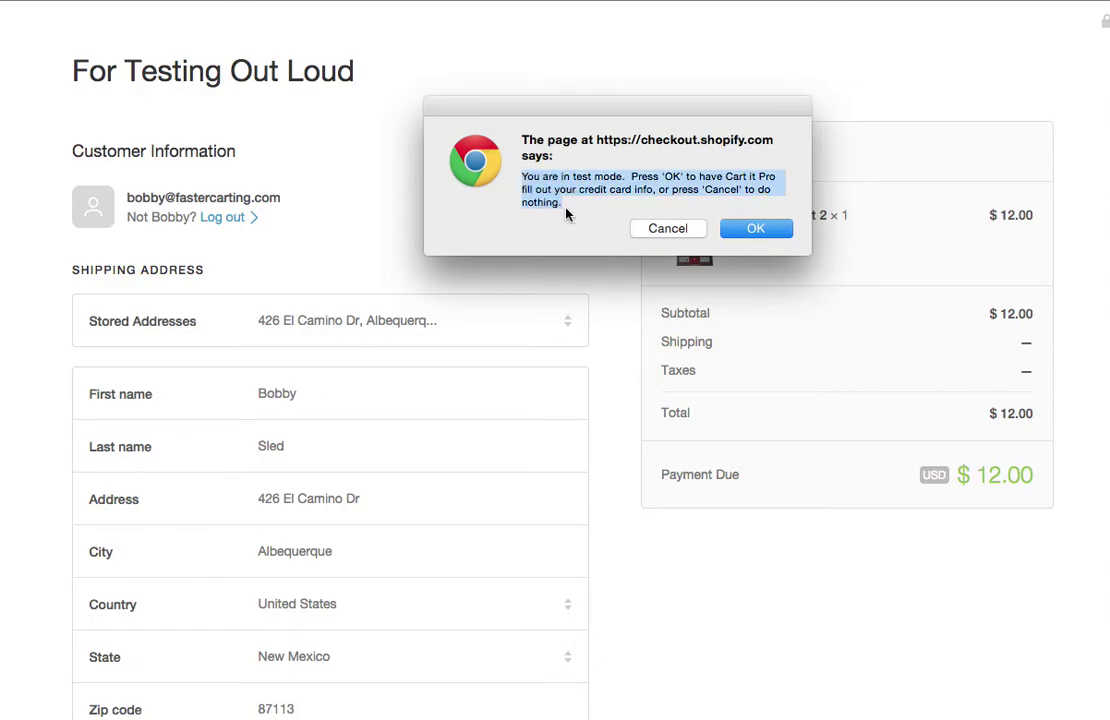
pyautogui.click(492, 172)
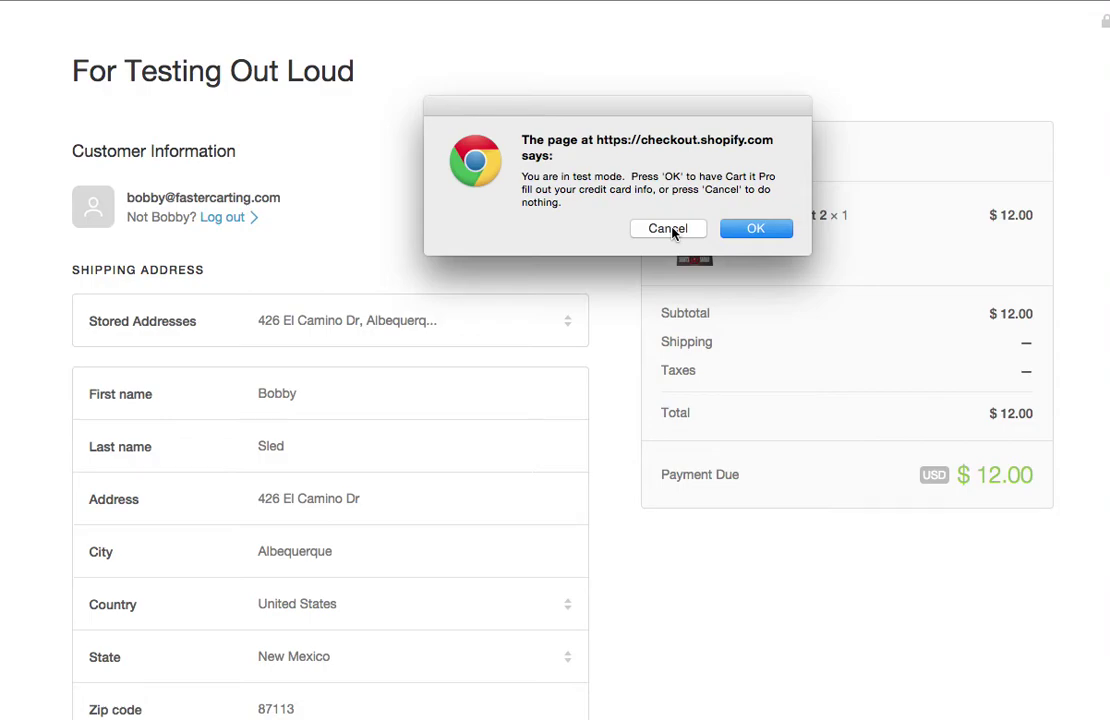
pyautogui.click(668, 229)
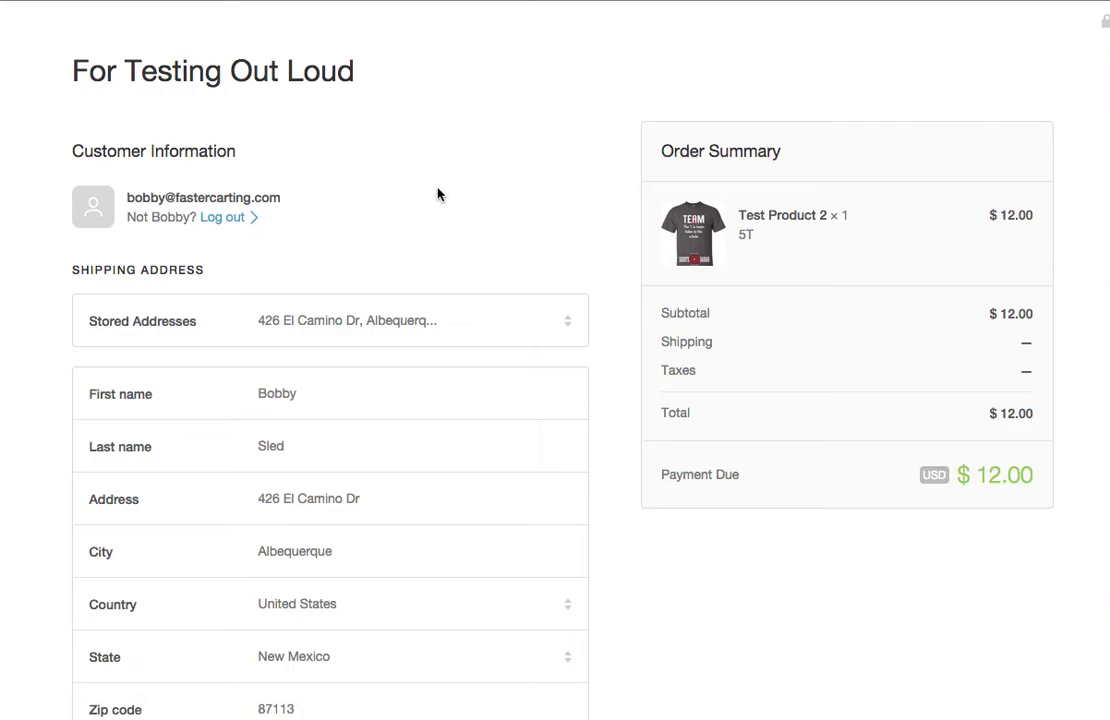
# Remove Test Product 2 from Your cart and go back to the store home page
pyautogui.hscroll(-5, 437, 194)
pyautogui.hscroll(-5, 437, 194)
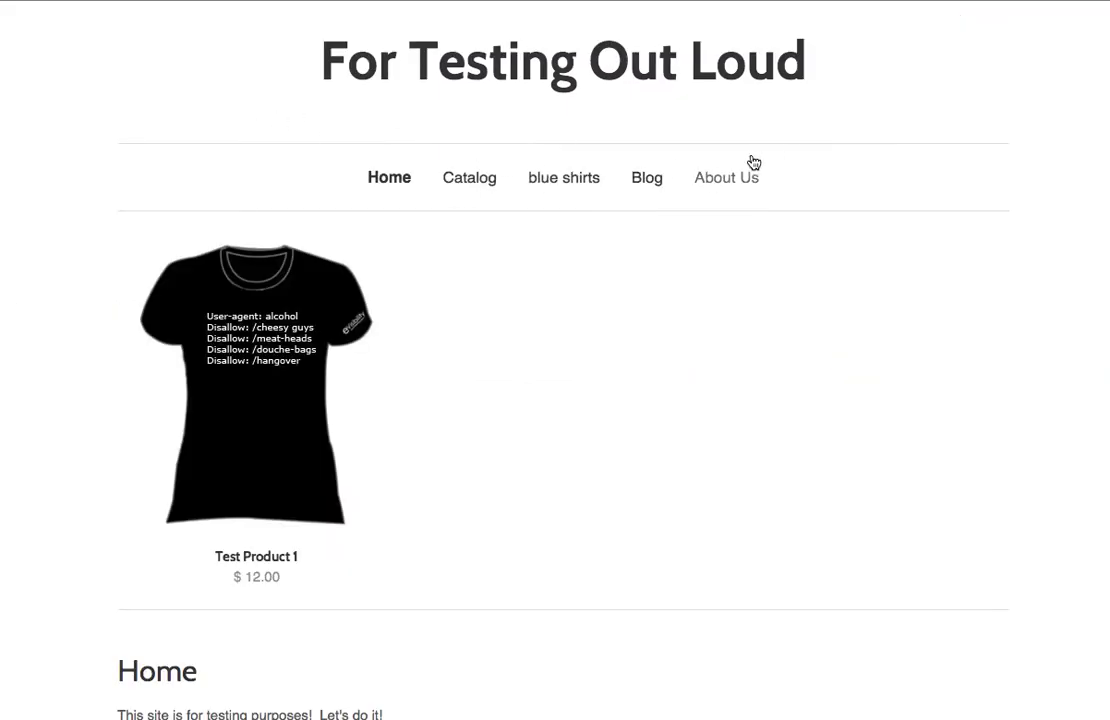
pyautogui.hscroll(3, 700, 165)
pyautogui.hscroll(3, 700, 165)
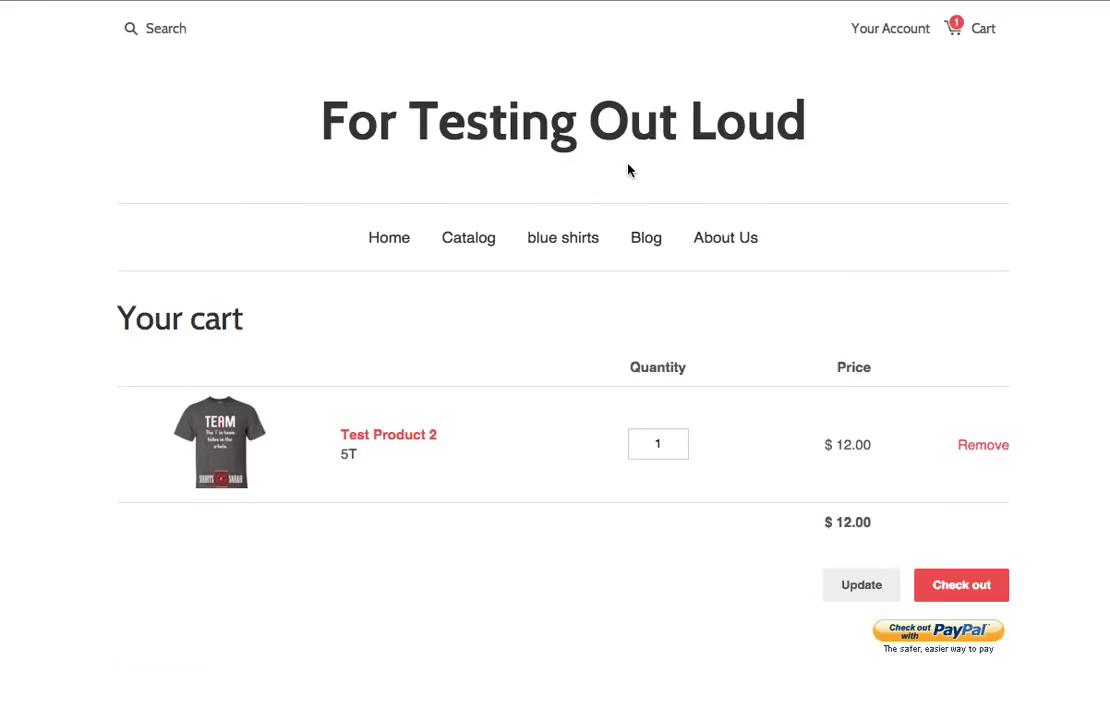
pyautogui.click(981, 446)
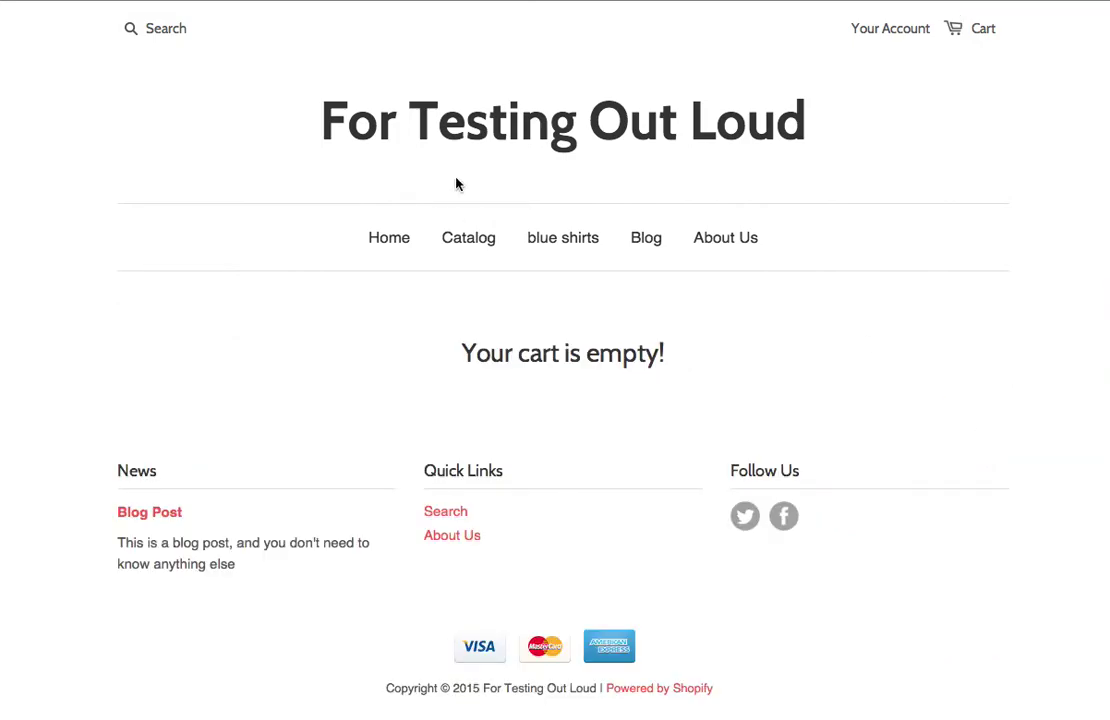
pyautogui.click(459, 140)
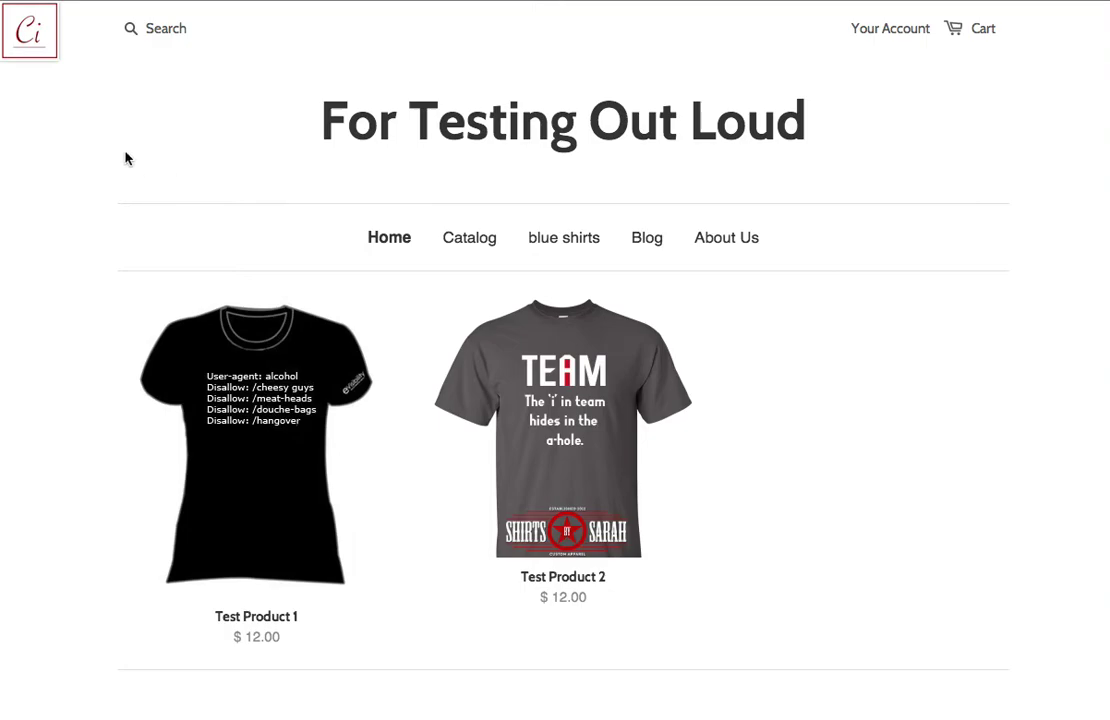
# Open the panel, enter size 18m and launch the cart with GO >>
pyautogui.click(15, 12)
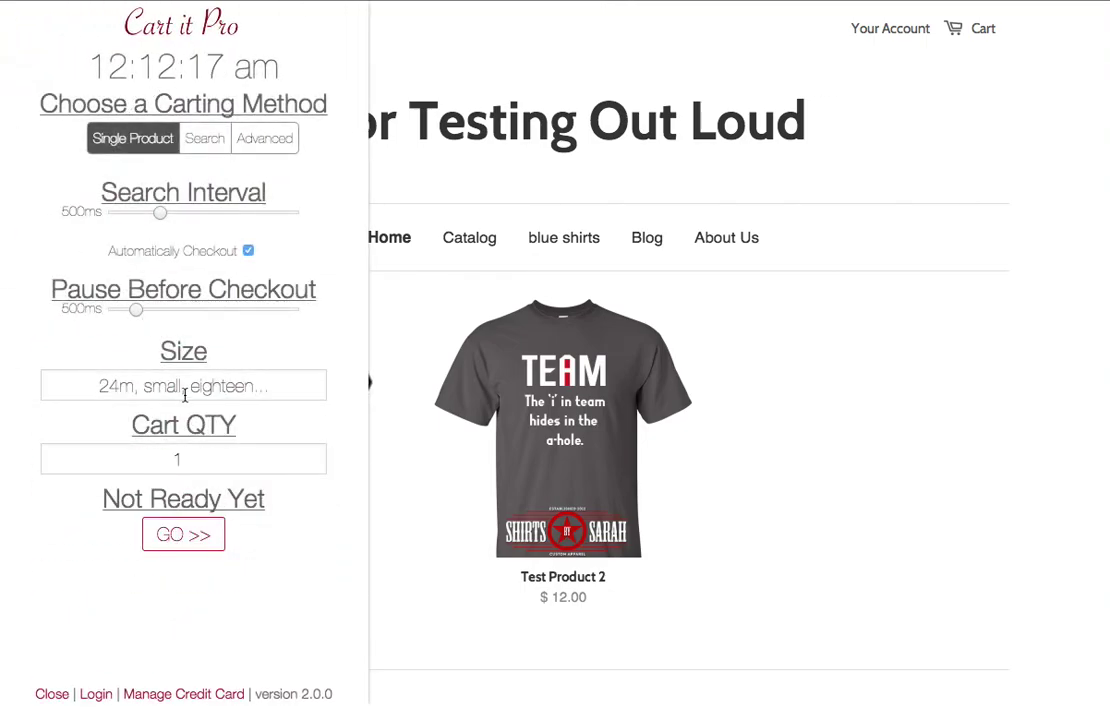
pyautogui.click(200, 387)
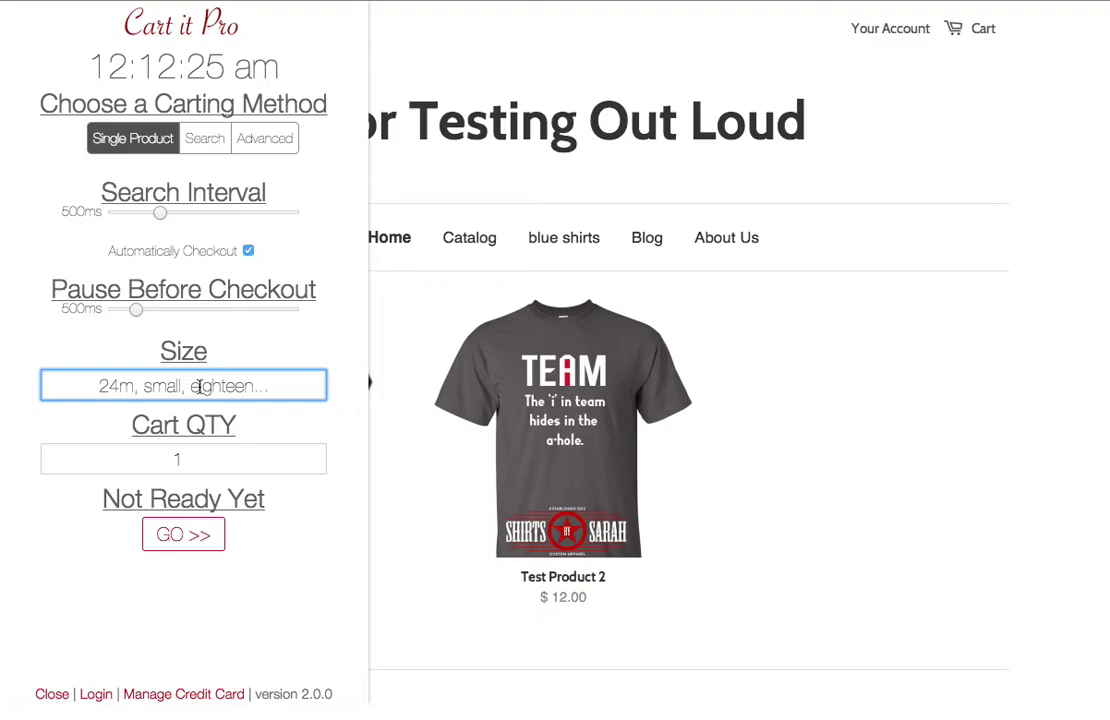
pyautogui.write('18m')
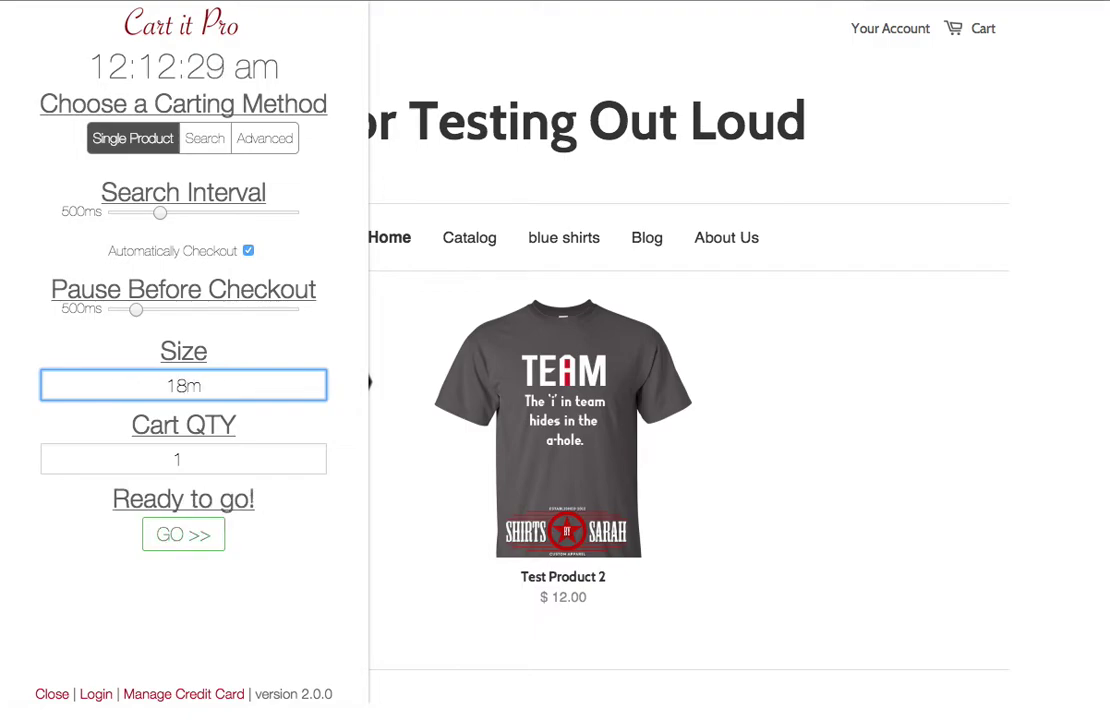
pyautogui.click(198, 543)
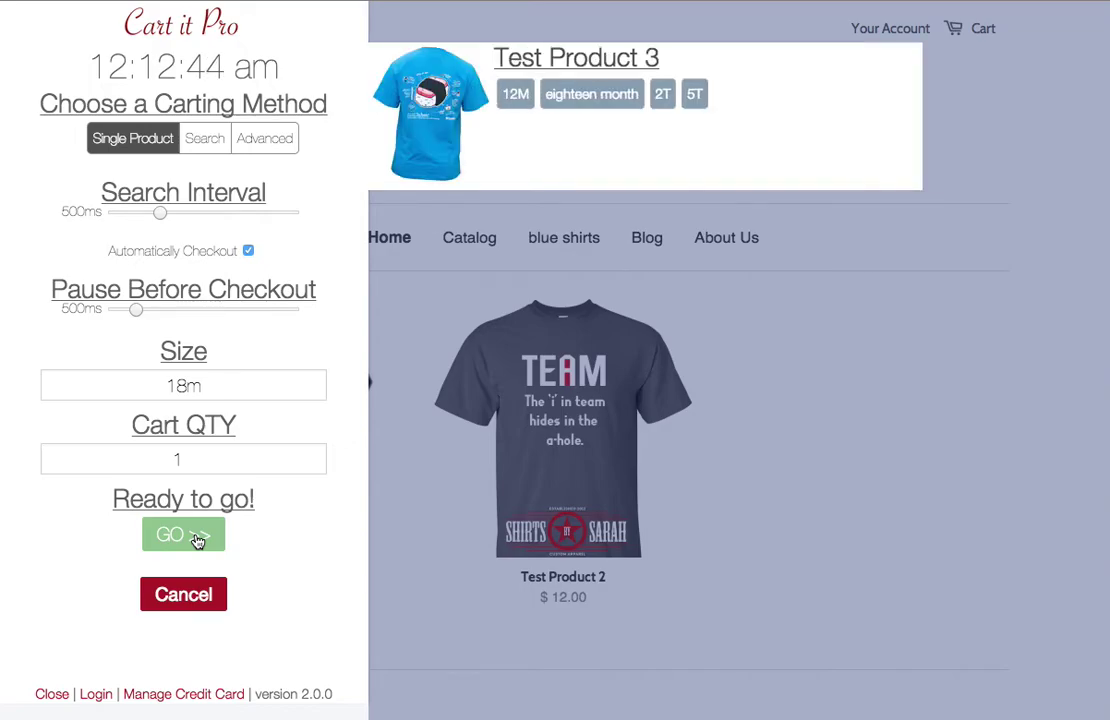
# Pick the eighteen month size for Test Product 3 to add it to the cart
pyautogui.doubleClick(200, 388)
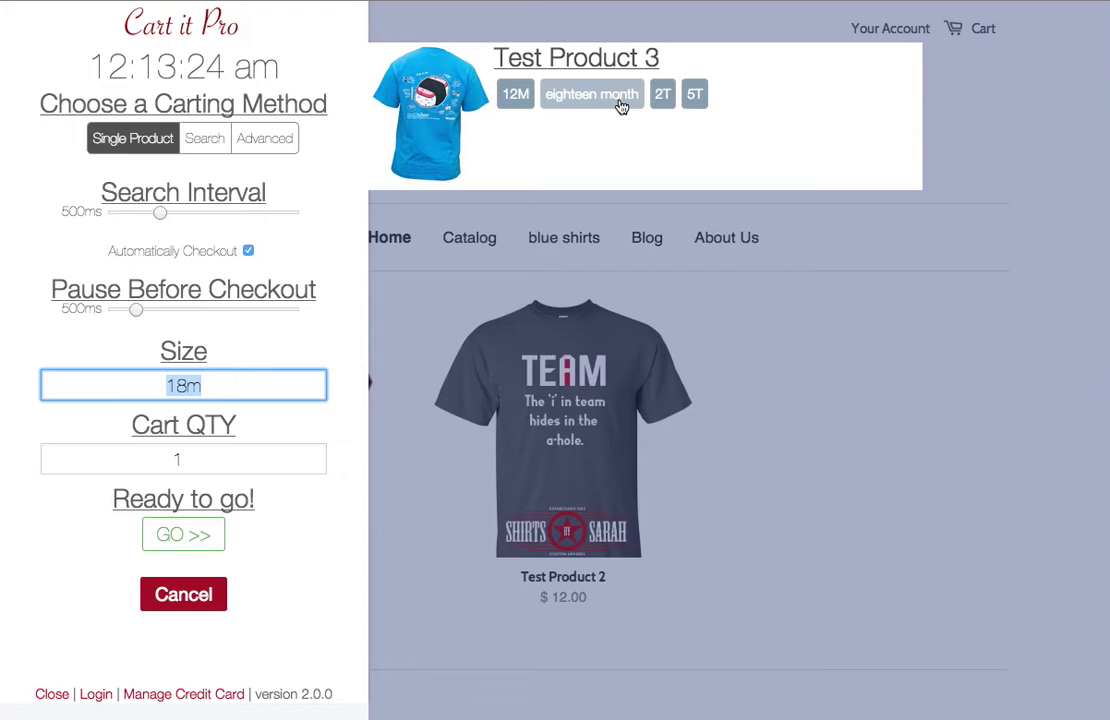
pyautogui.click(621, 100)
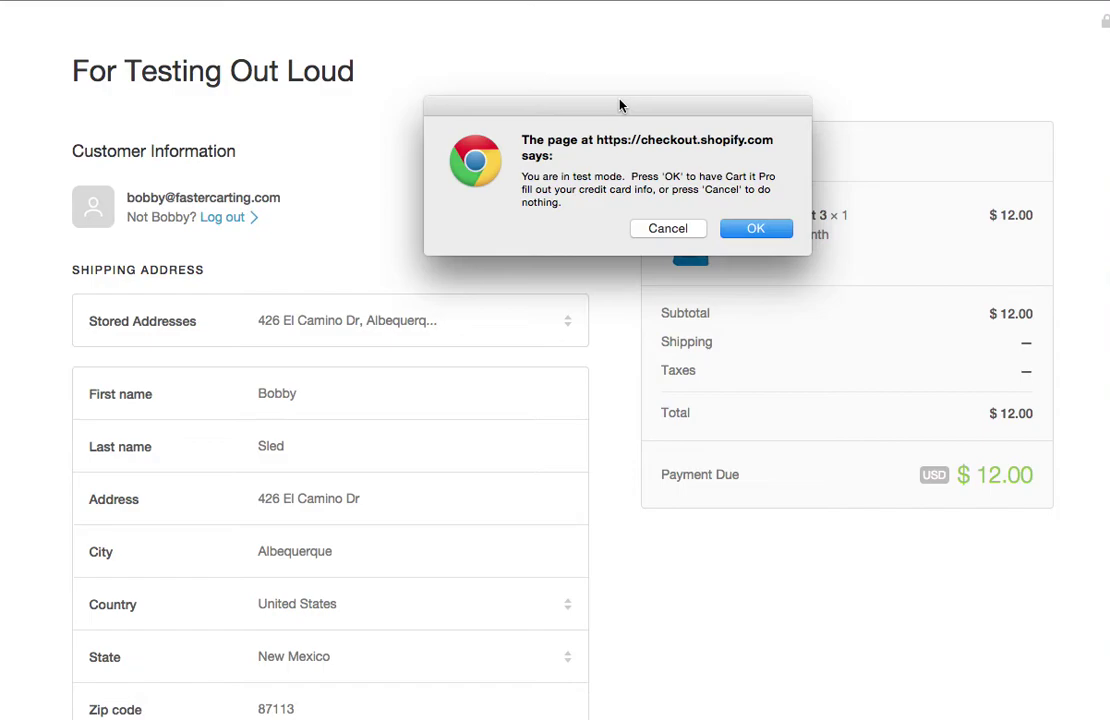
# Cancel the test-mode card fill, remove Test Product 3 from the cart, and return to the home page
pyautogui.click(667, 229)
pyautogui.hscroll(-5, 443, 203)
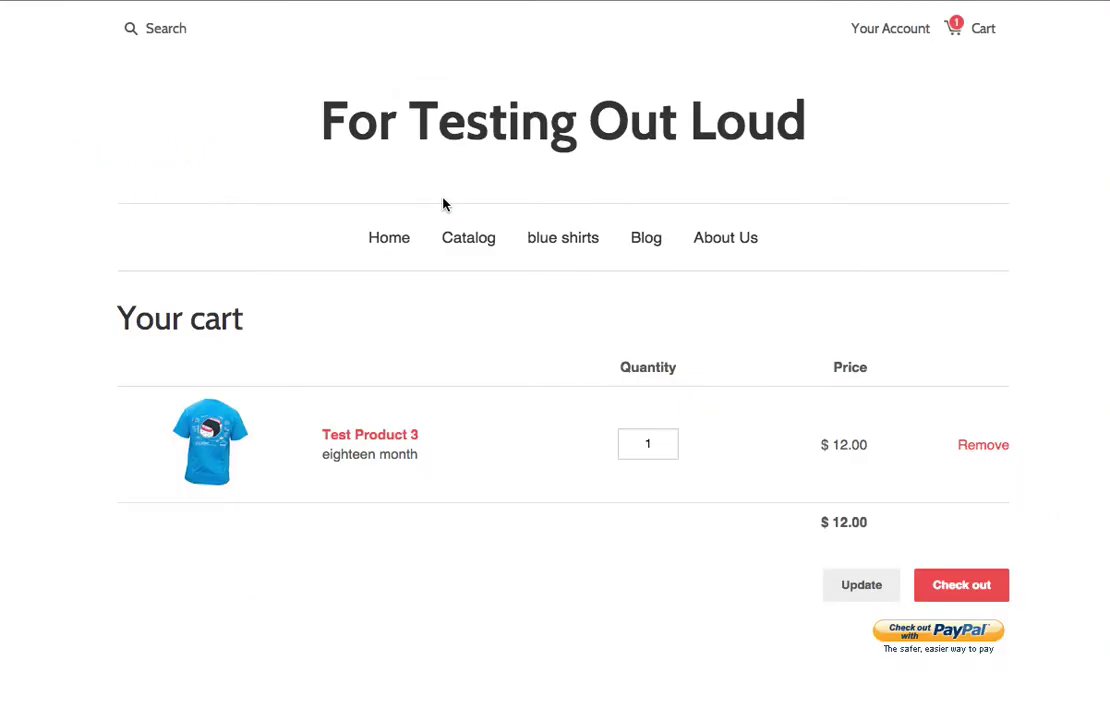
pyautogui.click(981, 448)
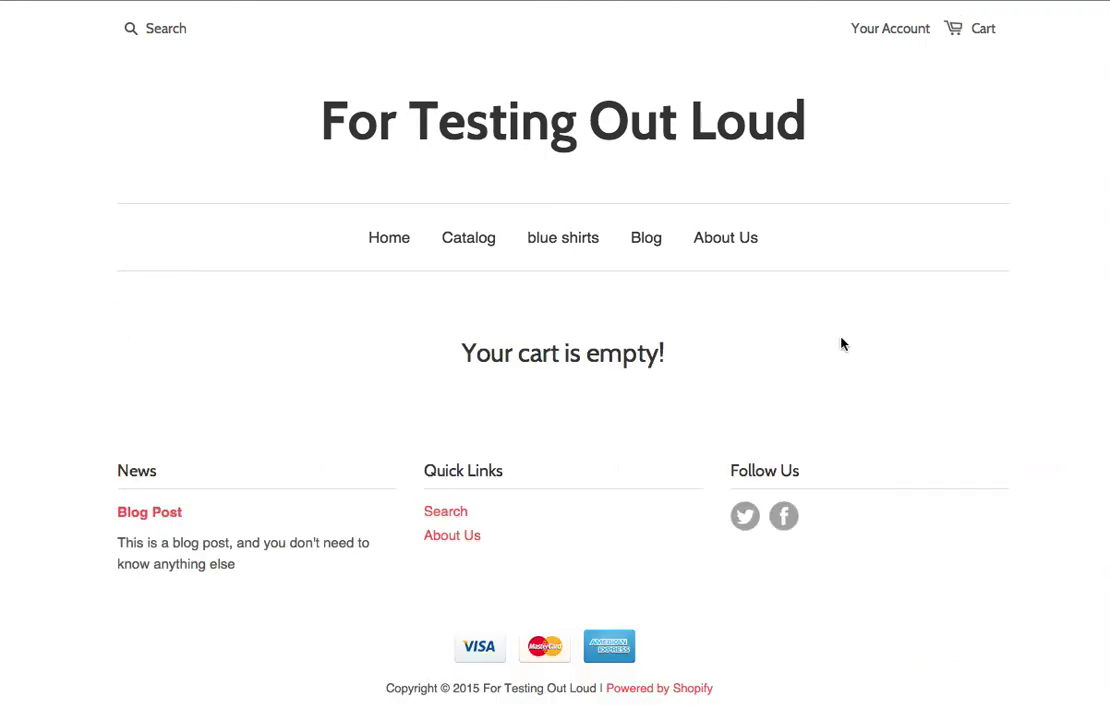
pyautogui.hscroll(-3, 251, 173)
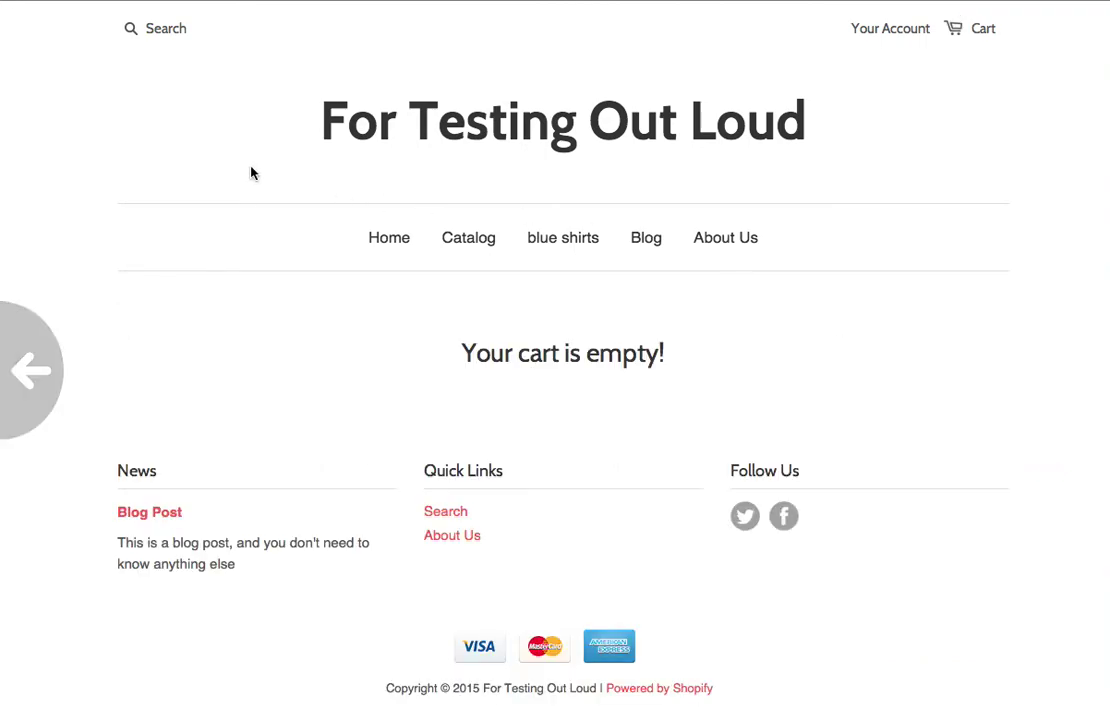
pyautogui.click(456, 124)
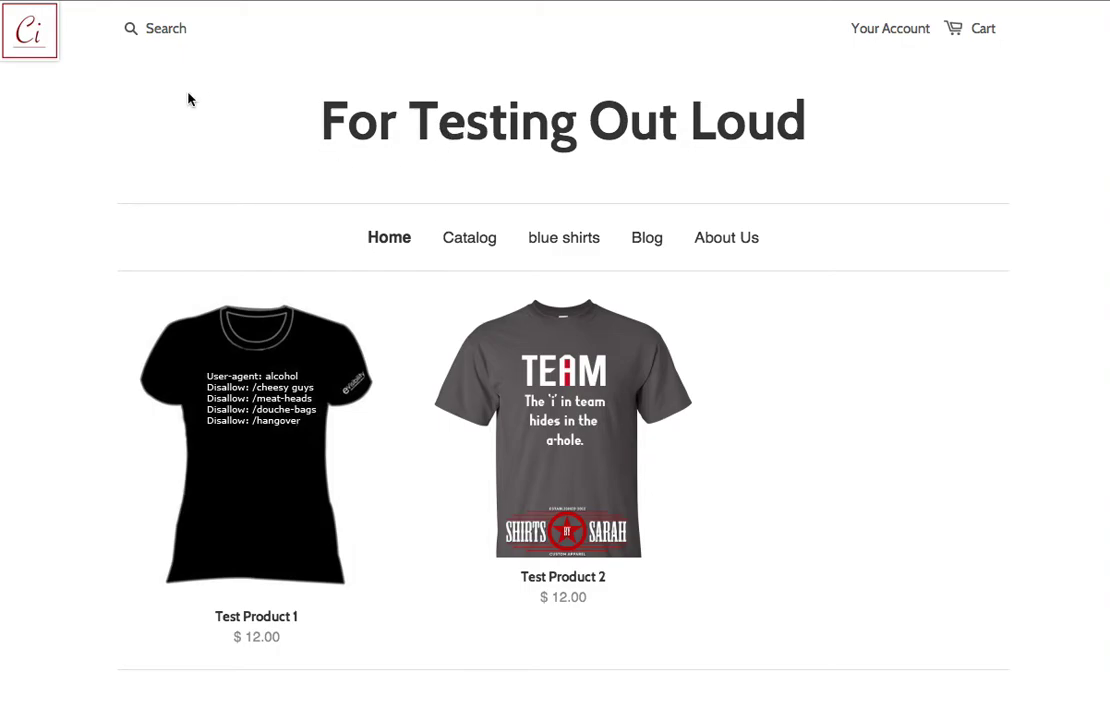
# Open the Cart it Pro panel and choose the Search carting method
pyautogui.click(50, 32)
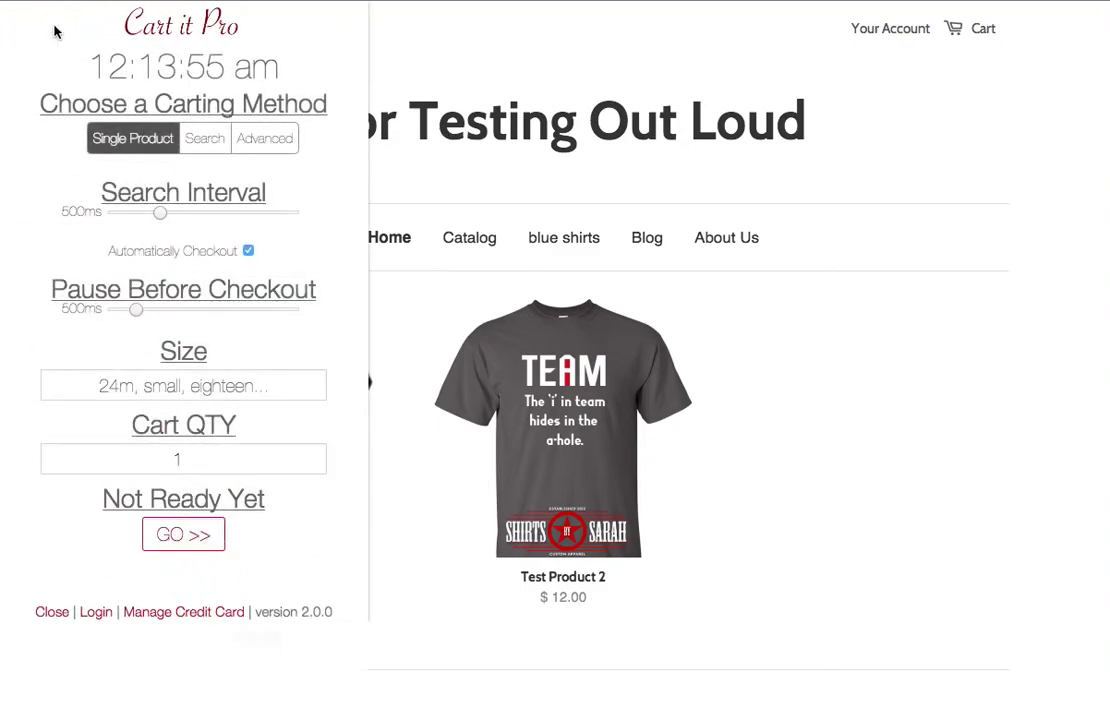
pyautogui.click(202, 146)
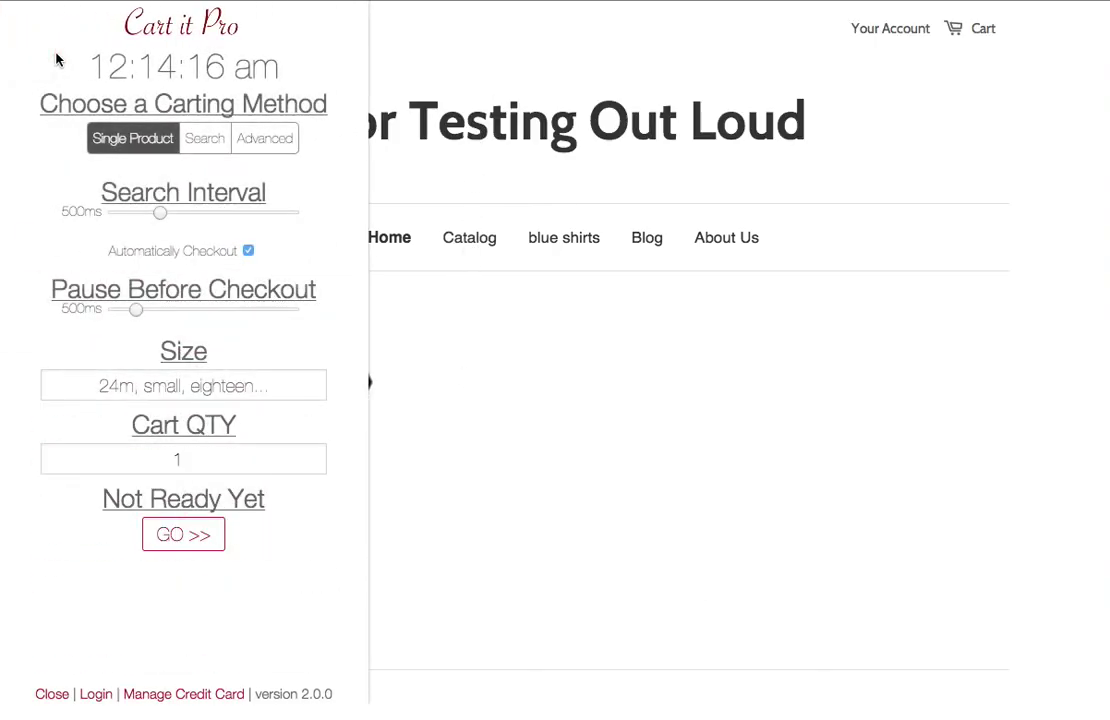
pyautogui.click(206, 142)
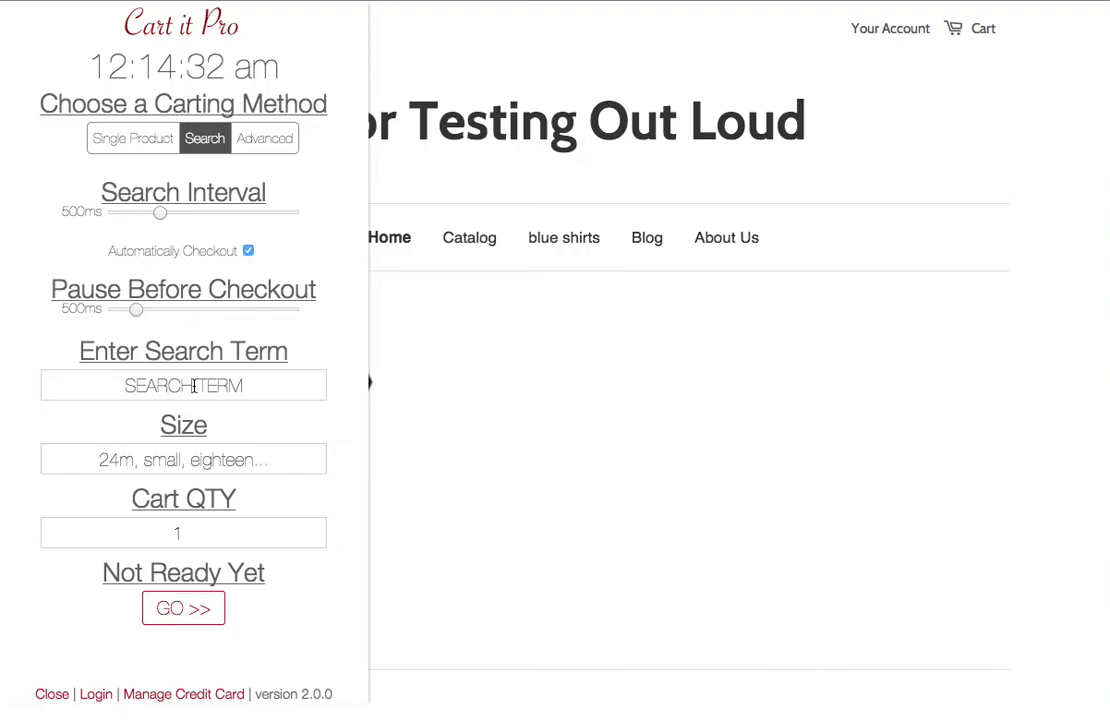
pyautogui.click(194, 386)
# Enter 'product 3' as the search term and 5t as the size, keeping quantity 1
pyautogui.write('product 3')
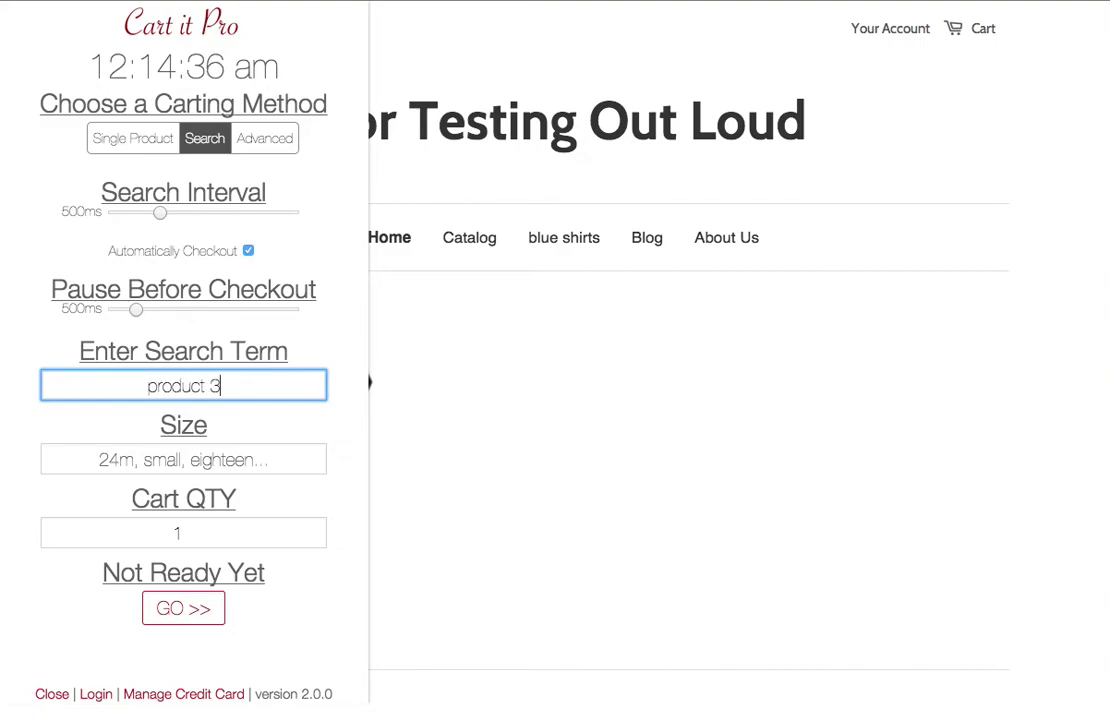
pyautogui.click(213, 460)
pyautogui.write('5t')
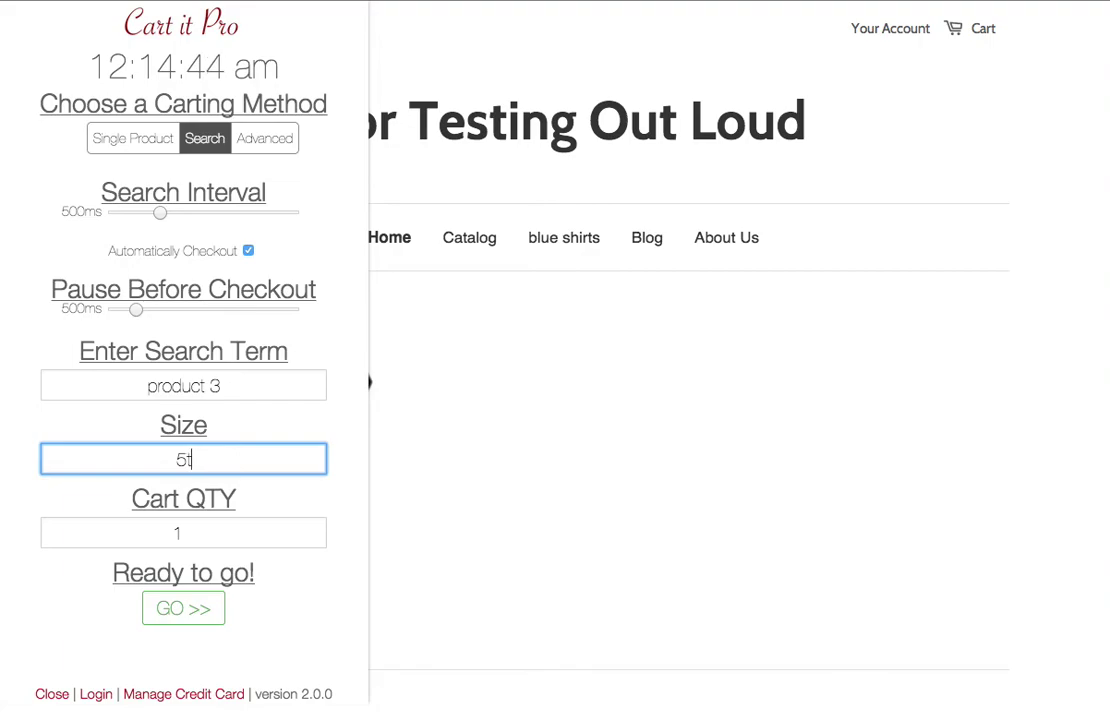
pyautogui.click(165, 385)
pyautogui.moveTo(165, 385); pyautogui.dragTo(218, 386)
pyautogui.click(216, 386)
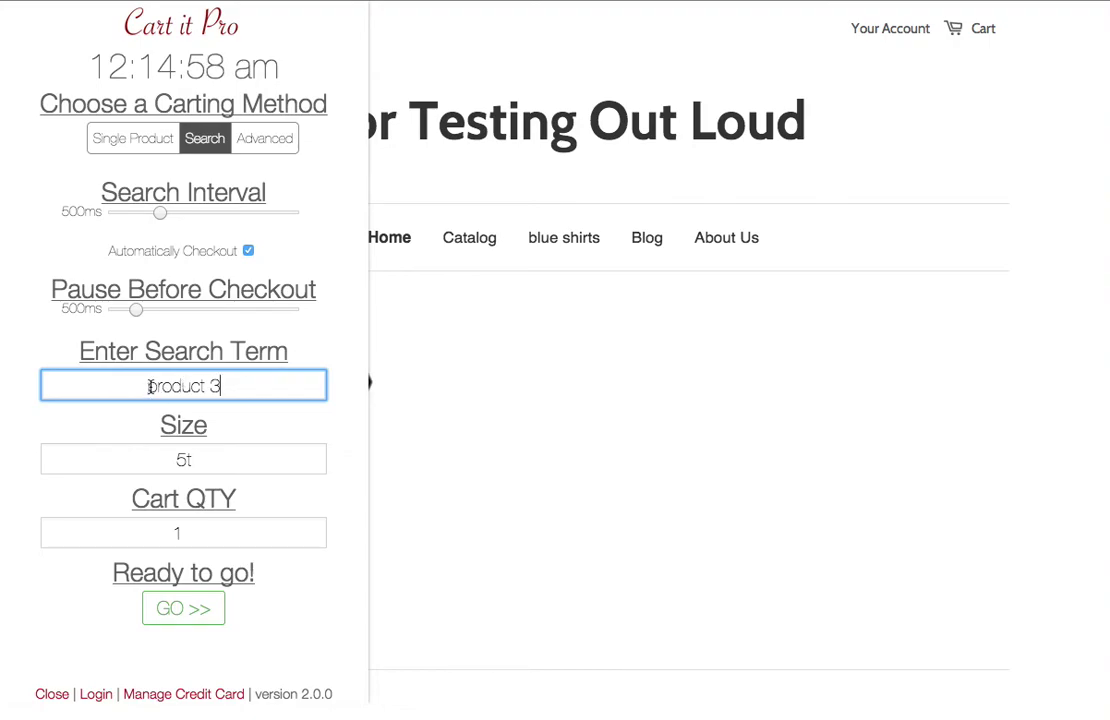
pyautogui.moveTo(138, 387); pyautogui.dragTo(205, 387)
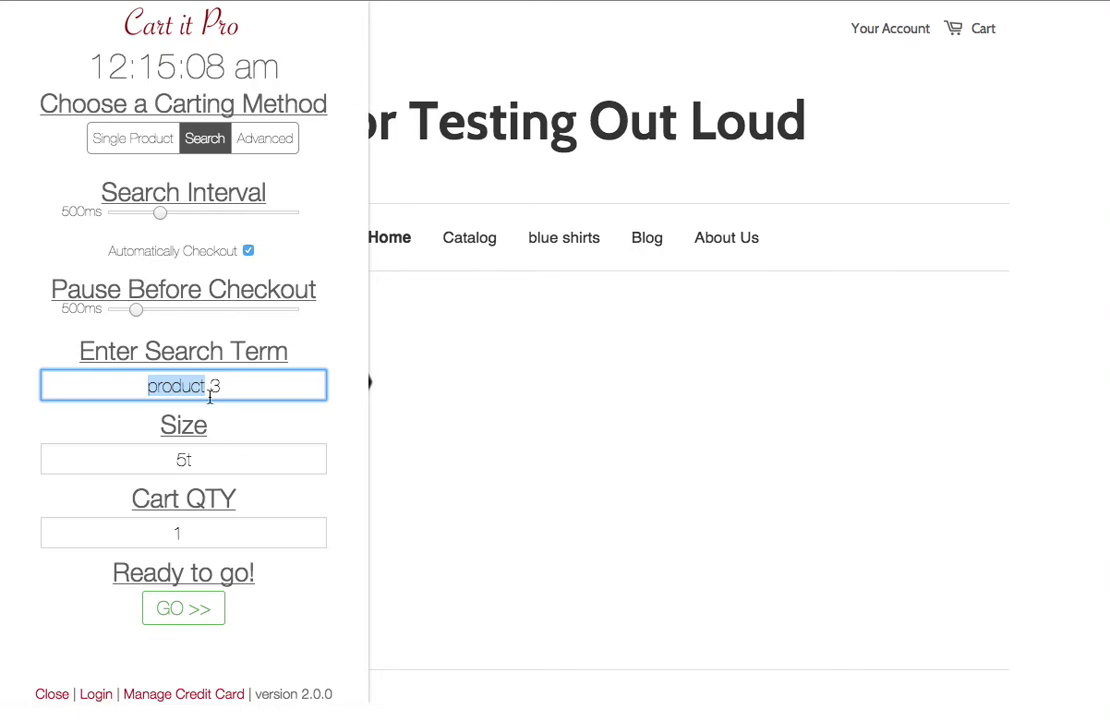
pyautogui.click(220, 387)
pyautogui.press('BackSpace')
pyautogui.press('BackSpace')
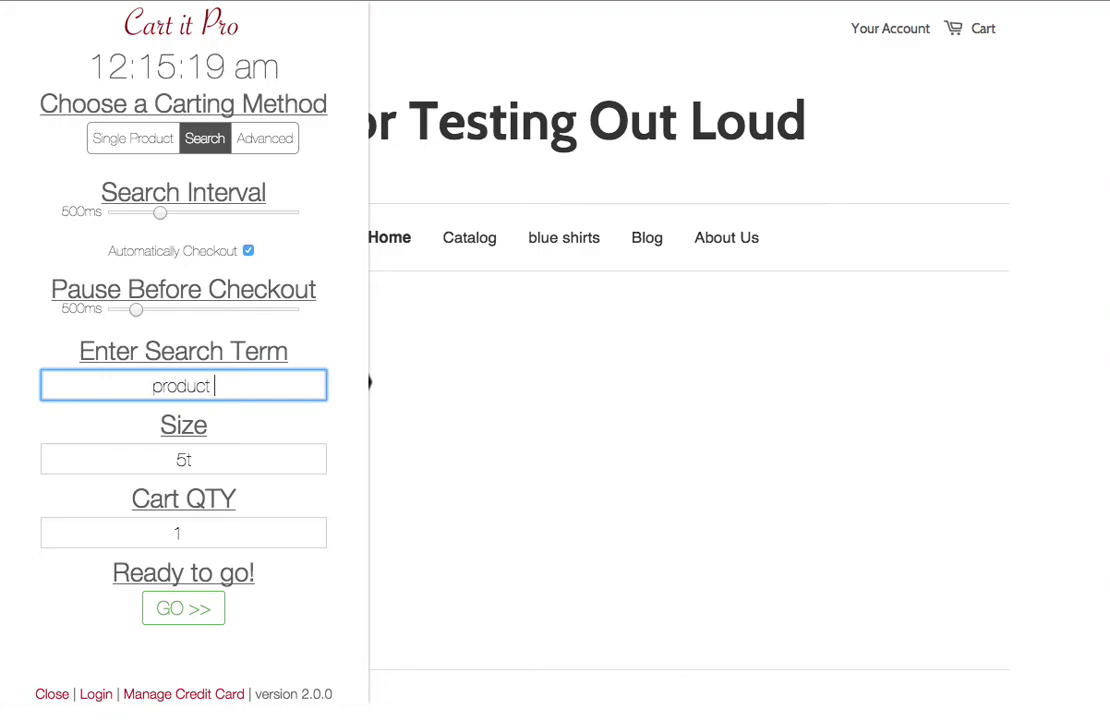
pyautogui.write('3')
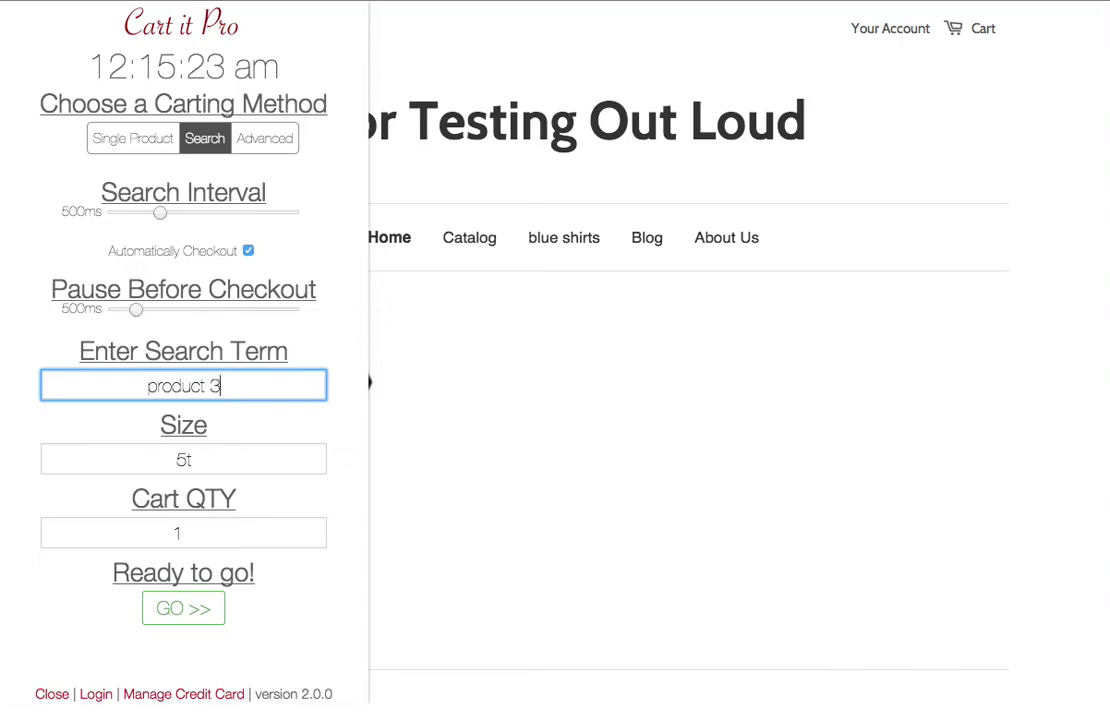
# Run the Search cart for Test Product 3 in 5T, cancel the card fill, and go back home
pyautogui.click(210, 615)
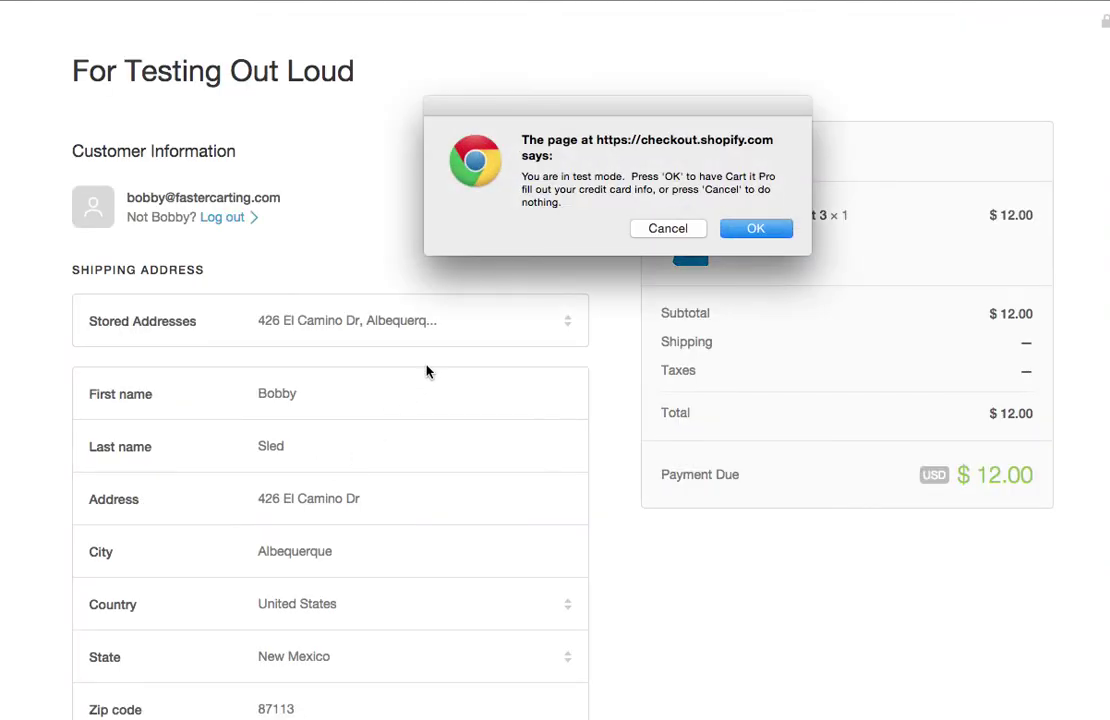
pyautogui.click(679, 230)
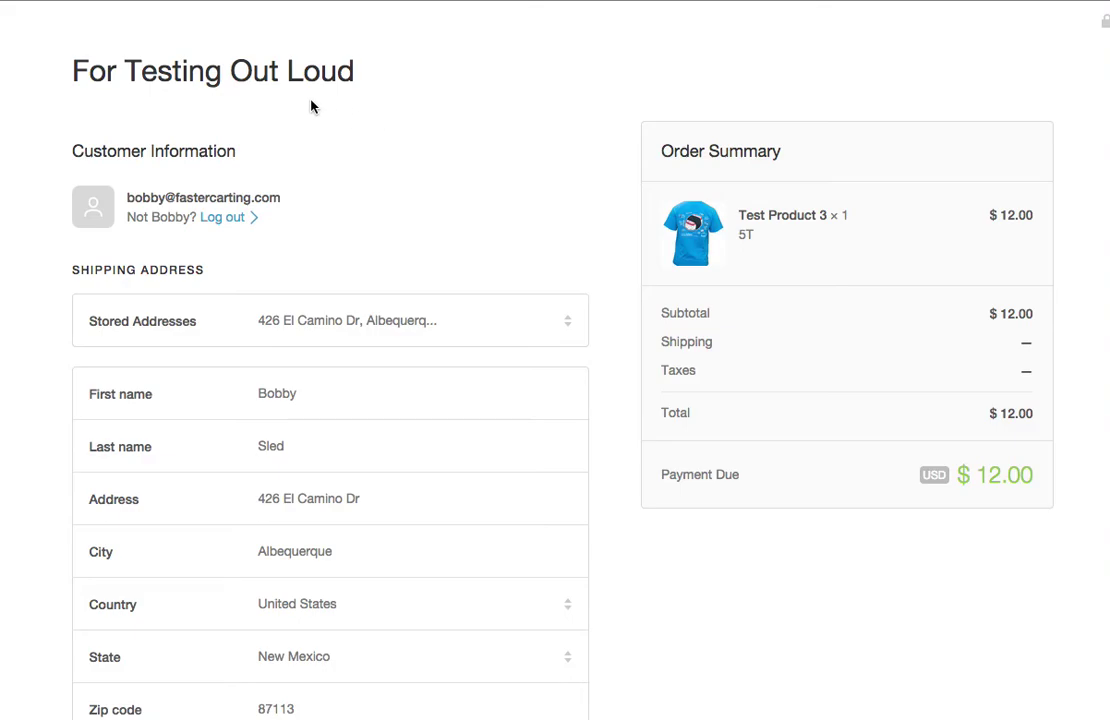
pyautogui.click(226, 77)
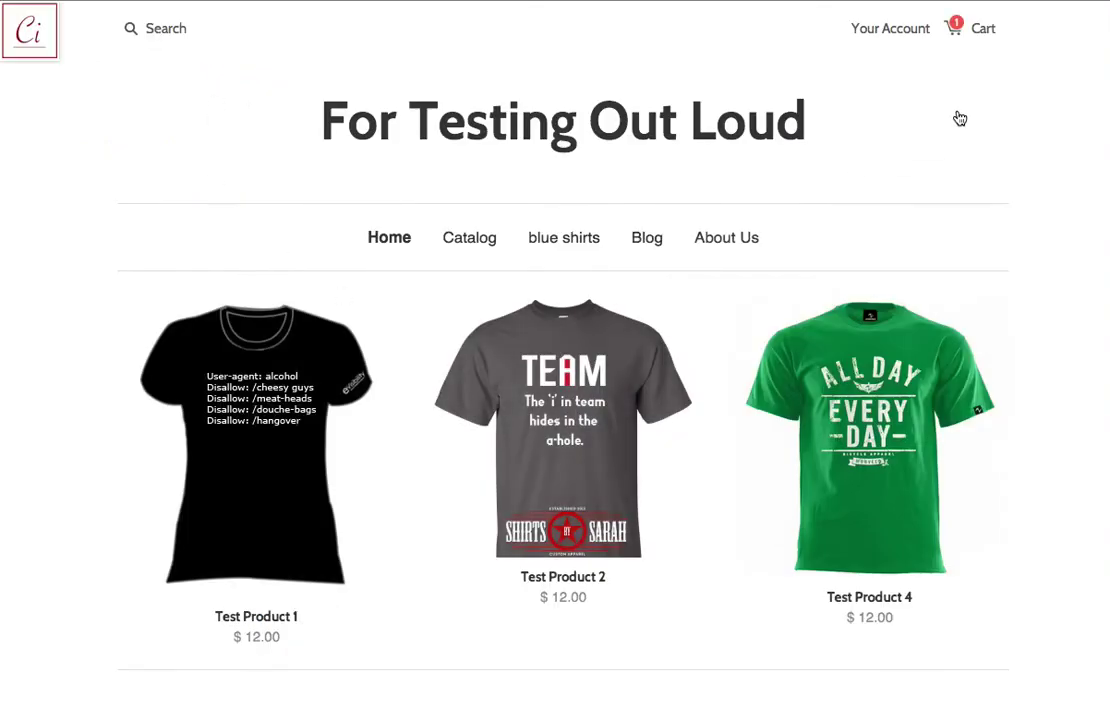
pyautogui.click(28, 28)
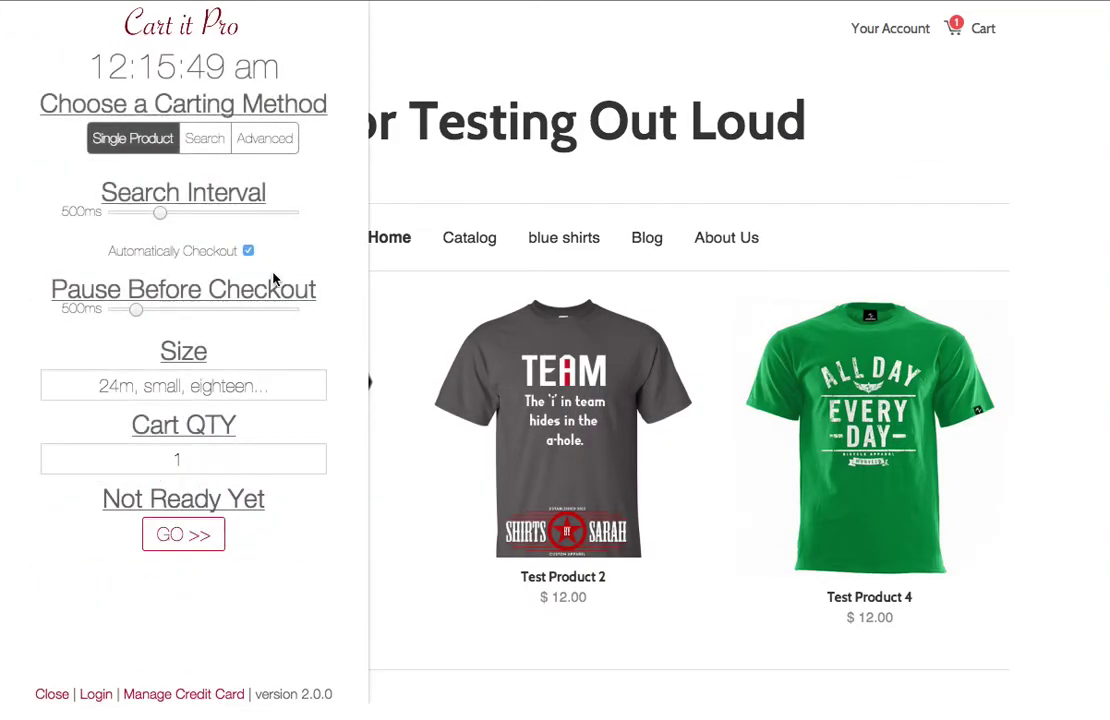
pyautogui.click(249, 252)
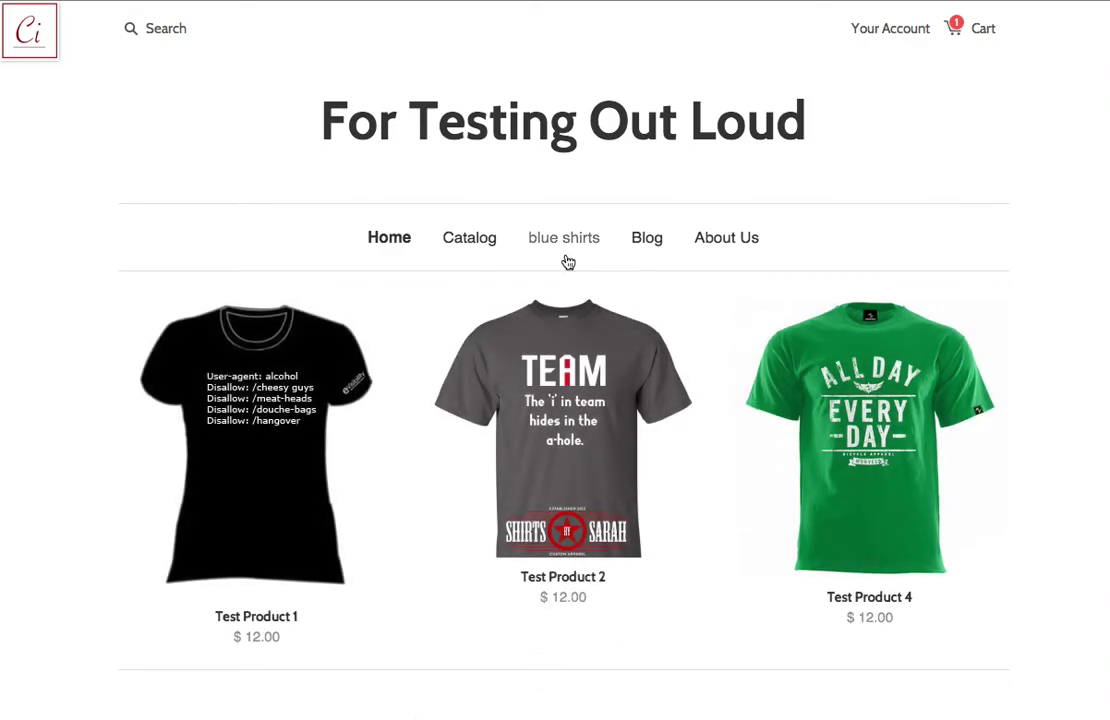
# Open the 'blue shirts' collection from the store's navigation bar
pyautogui.scroll(-1, 738, 494)
pyautogui.scroll(-5, 738, 494)
pyautogui.scroll(4, 637, 421)
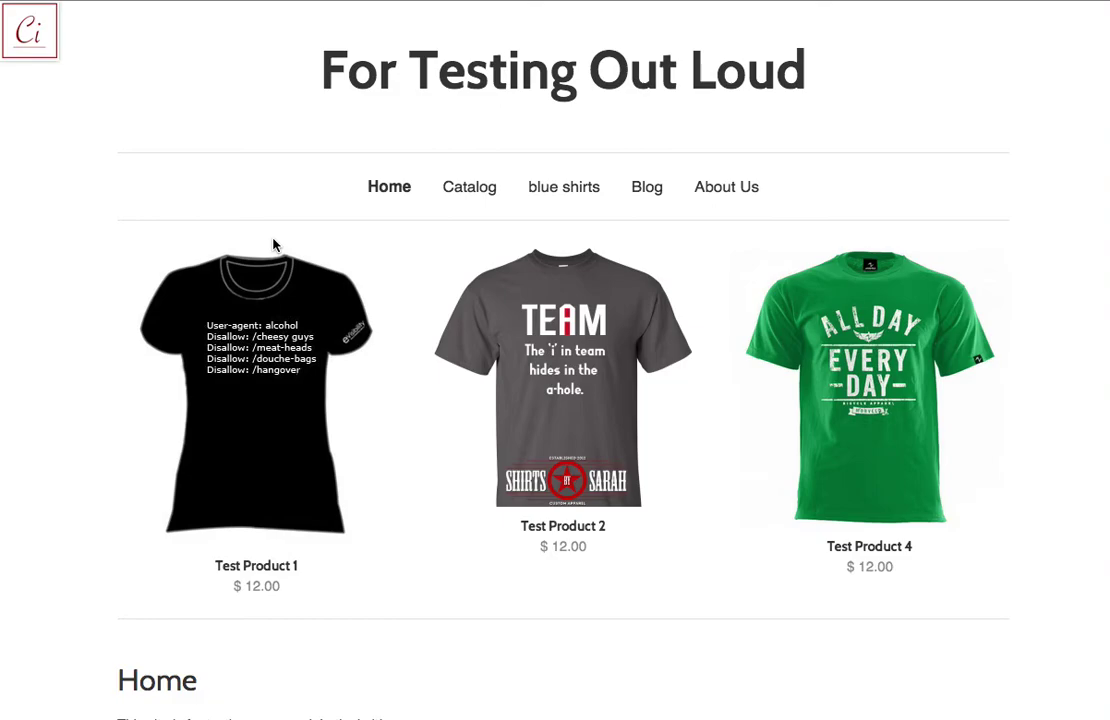
pyautogui.click(578, 192)
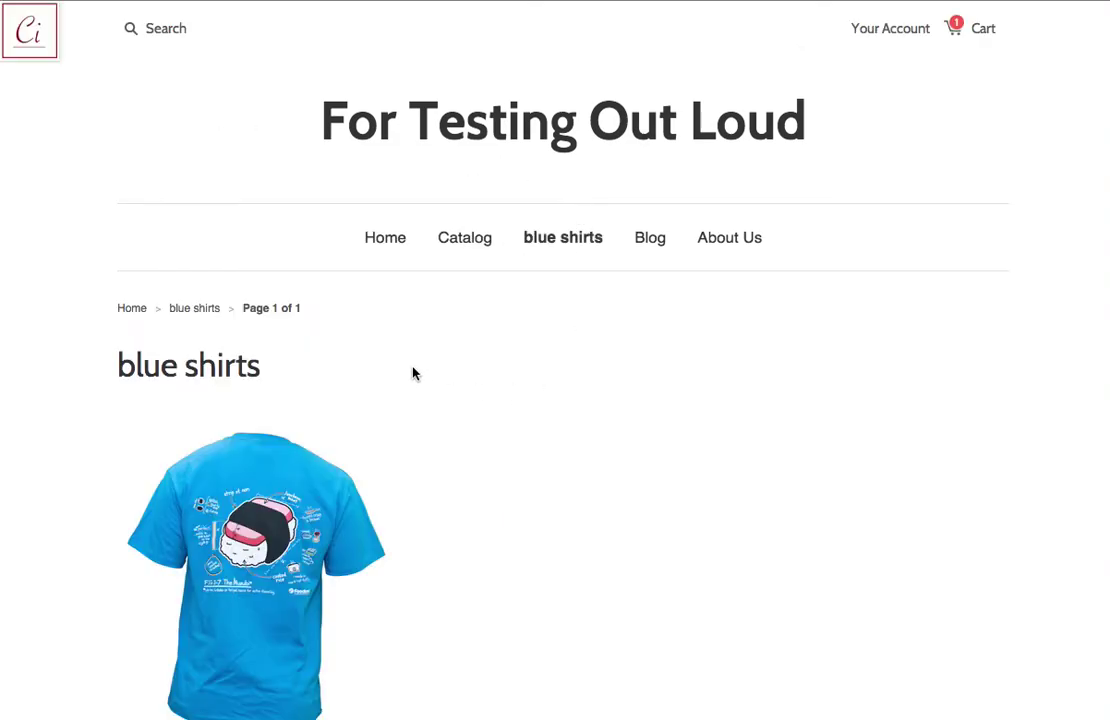
pyautogui.scroll(-2, 411, 372)
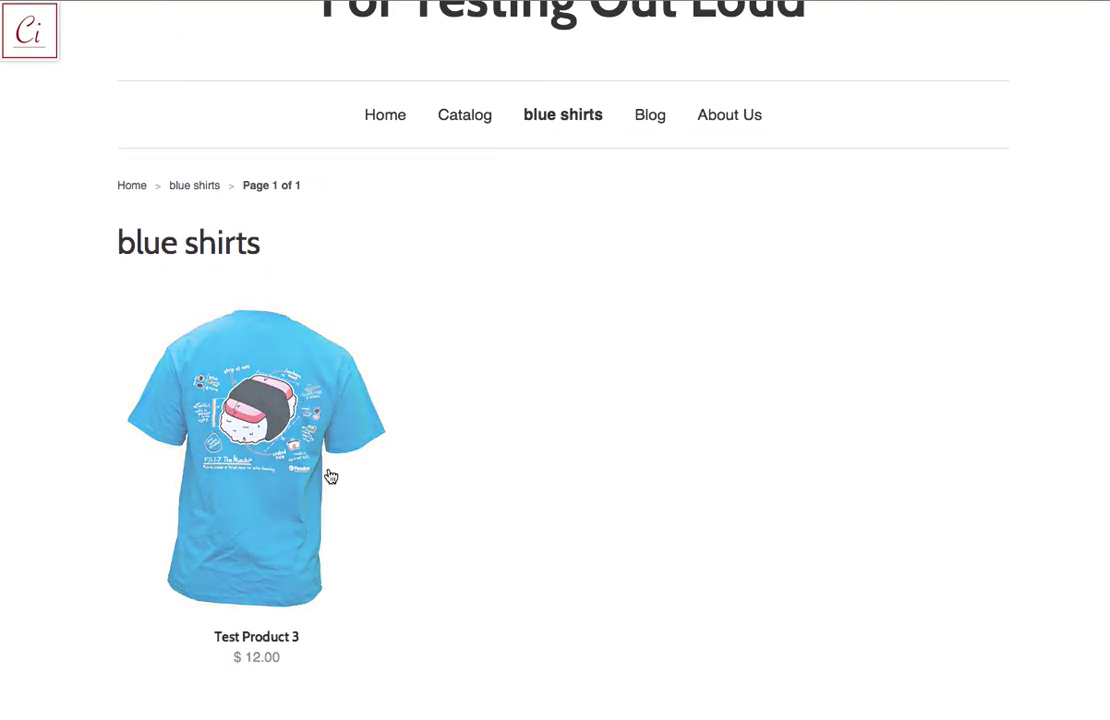
pyautogui.scroll(2, 420, 240)
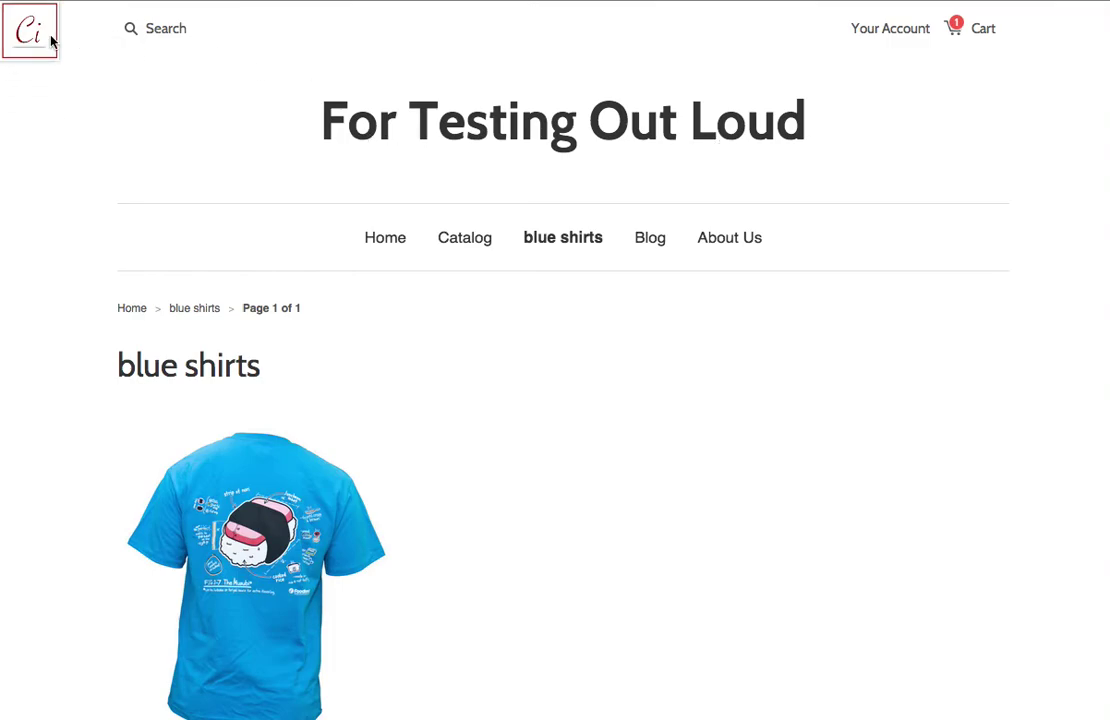
# Remove Test Product 3 from the store cart and return to the home page
pyautogui.moveTo(40, 40)
pyautogui.click(248, 252)
pyautogui.click(981, 33)
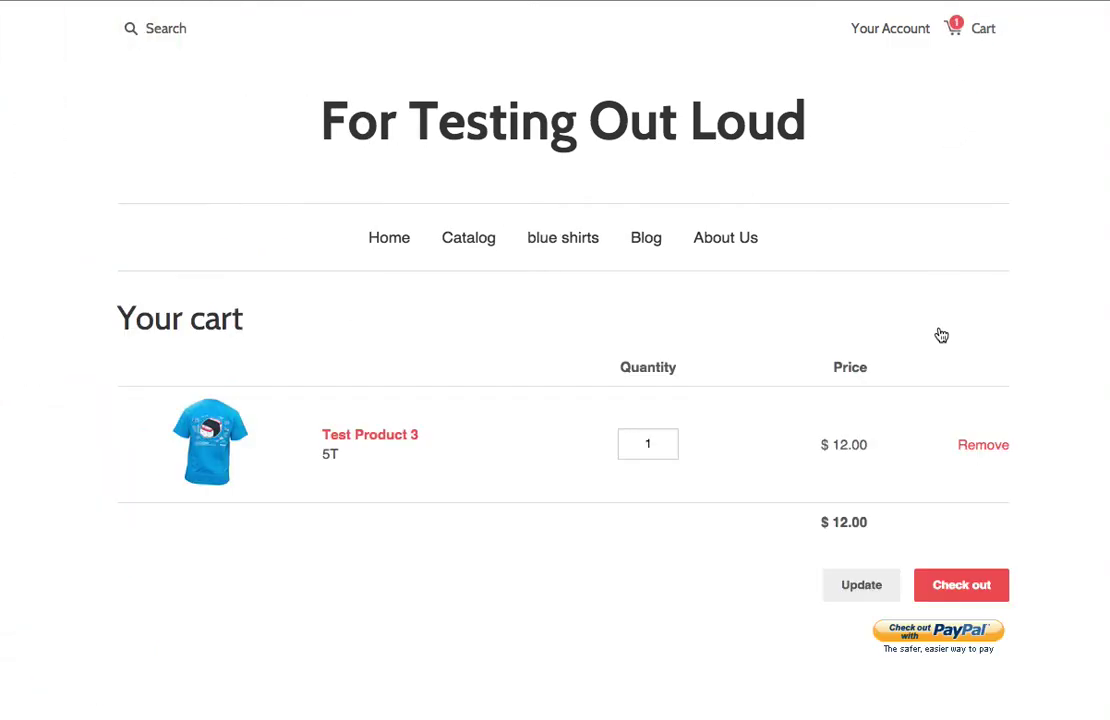
pyautogui.click(976, 446)
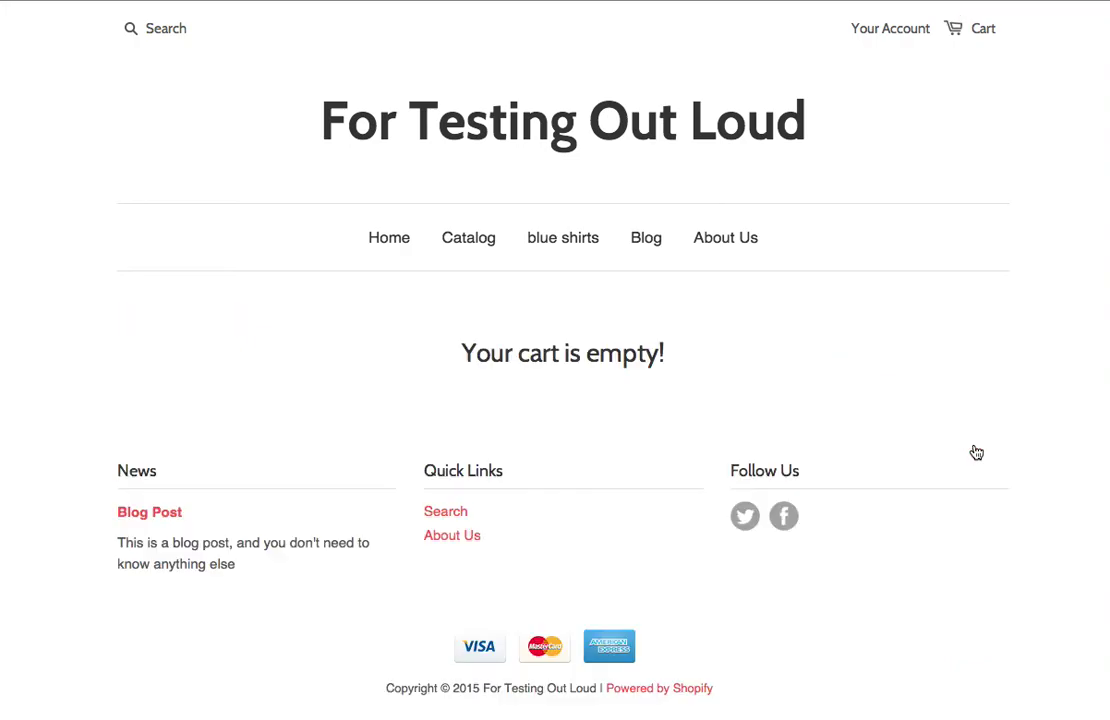
pyautogui.click(389, 119)
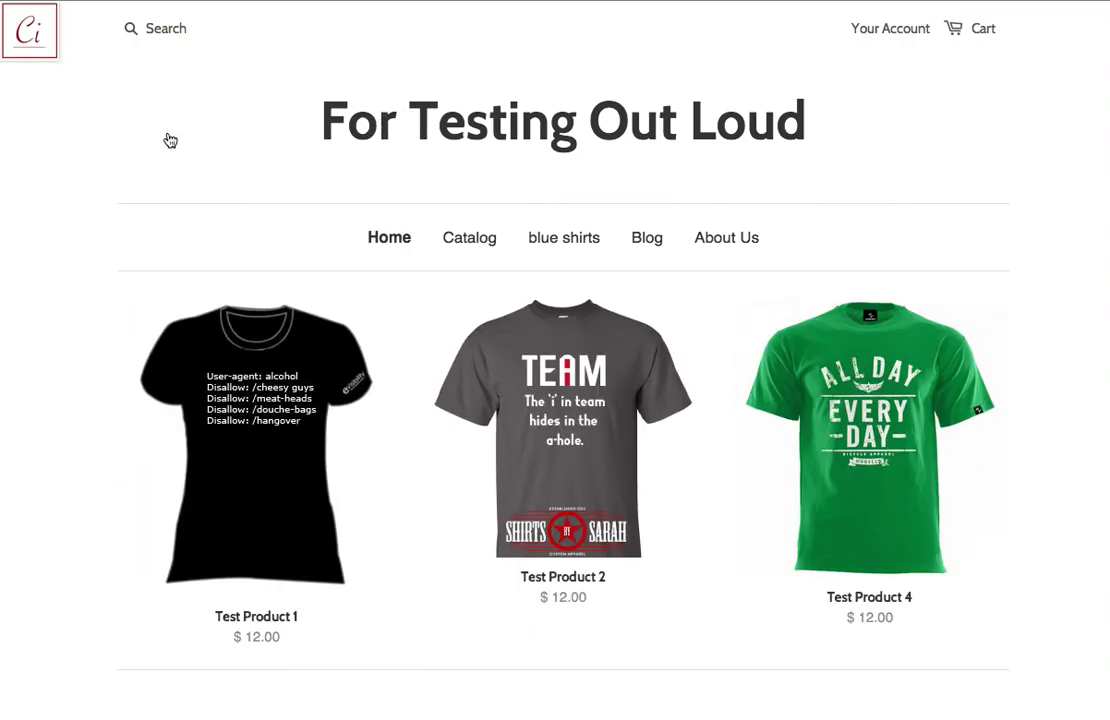
# Reopen the Cart it Pro panel and select the Search carting method
pyautogui.click(51, 39)
pyautogui.click(185, 386)
pyautogui.click(205, 139)
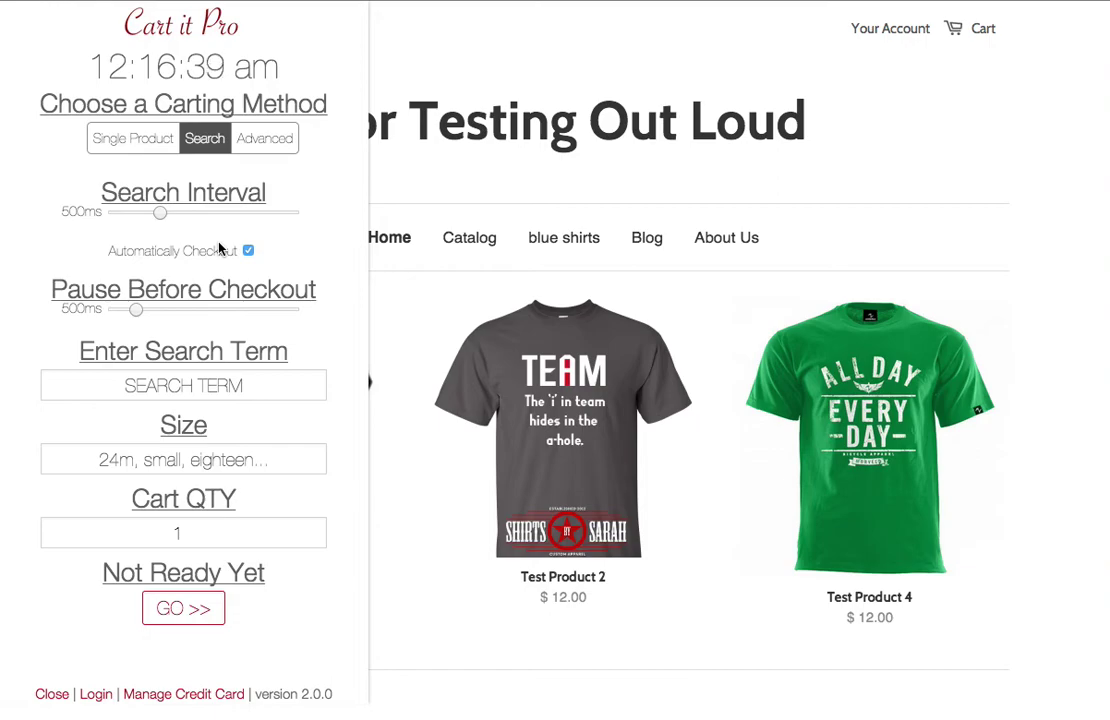
pyautogui.click(191, 389)
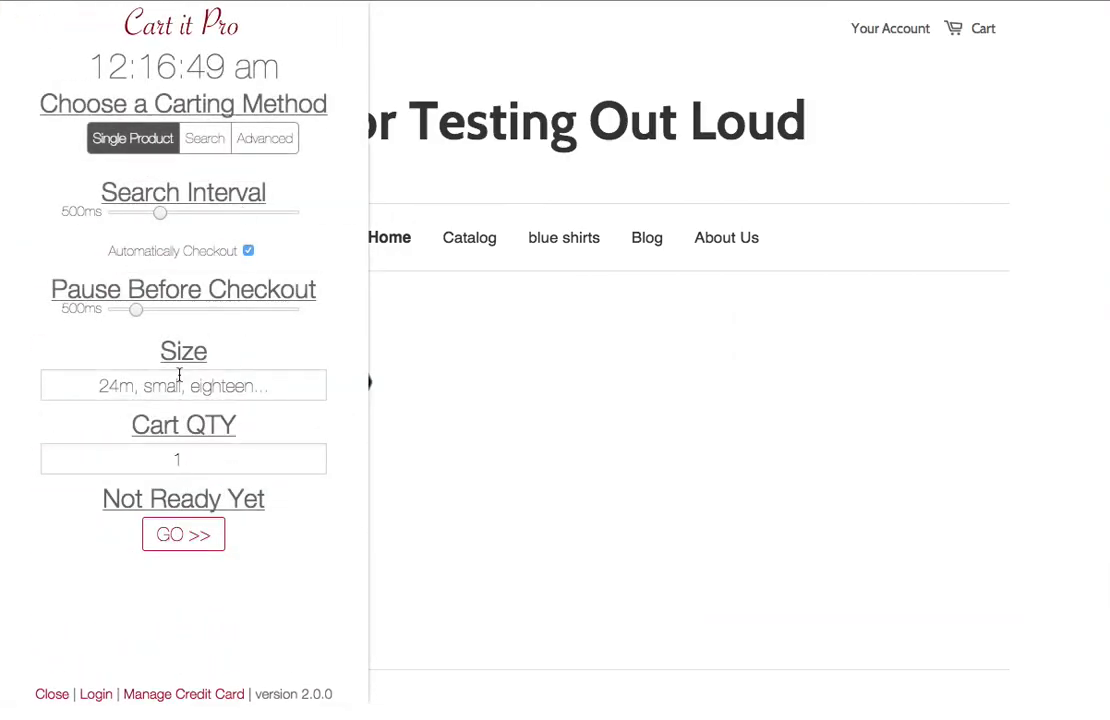
pyautogui.click(205, 143)
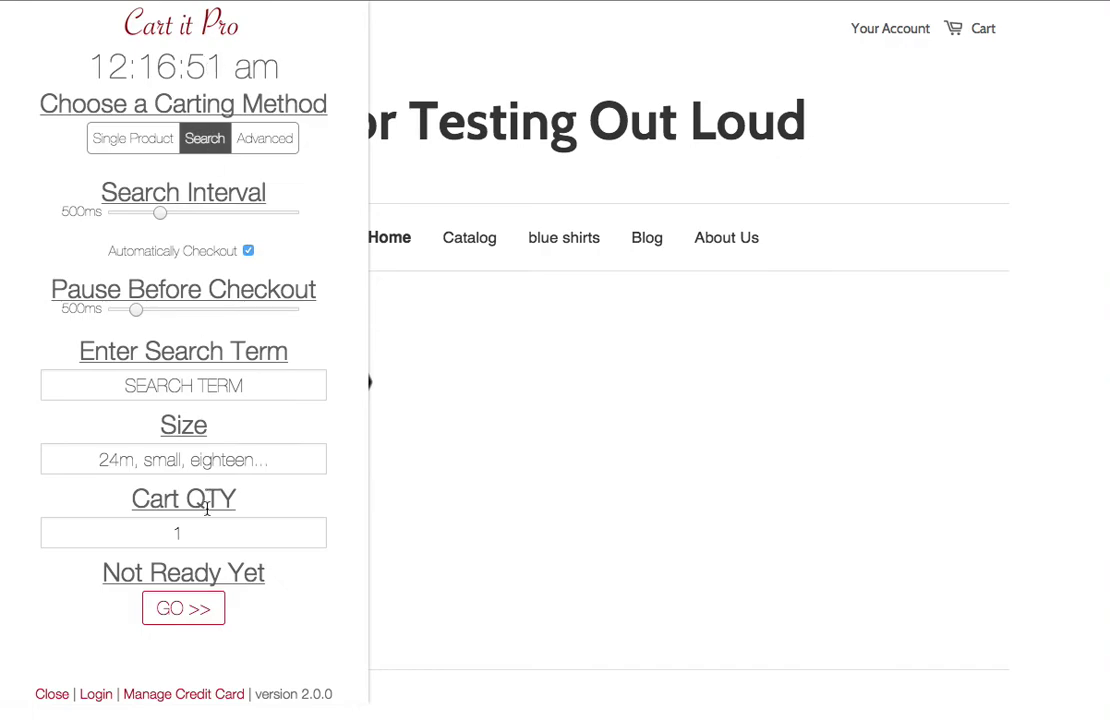
# Clear the search field and enter 'duck l'orange' as the search term
pyautogui.click(194, 385)
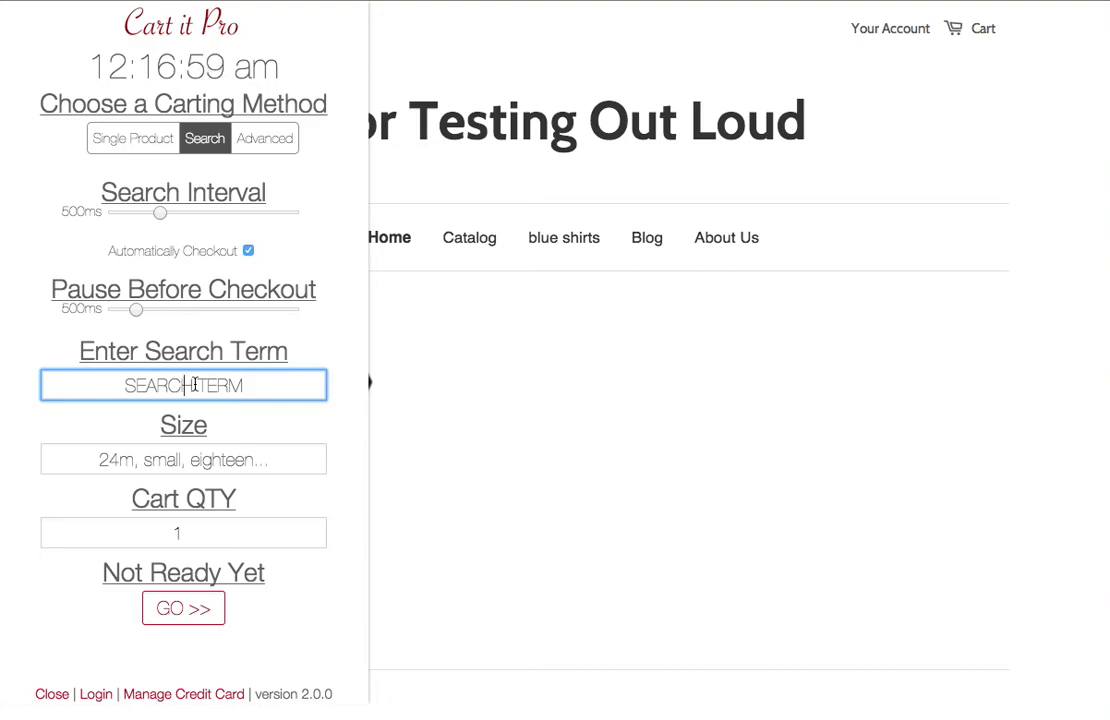
pyautogui.press('super+v')
pyautogui.press('super+a')
pyautogui.press('BackSpace')
pyautogui.write('duck')
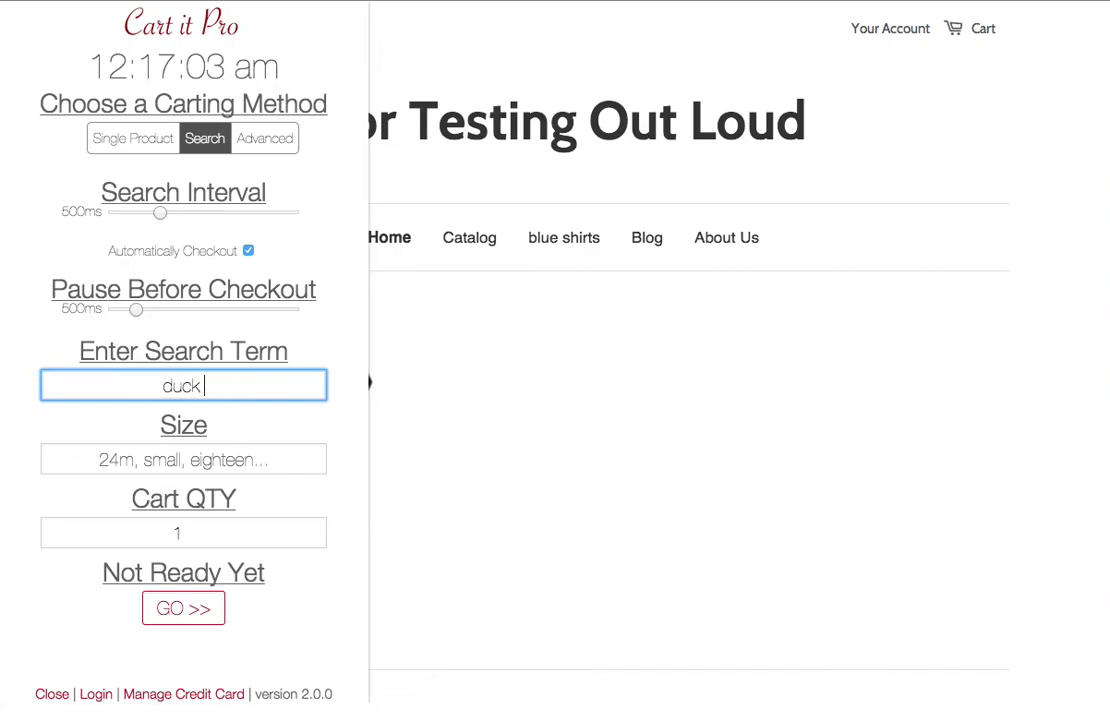
pyautogui.write(" l'orange")
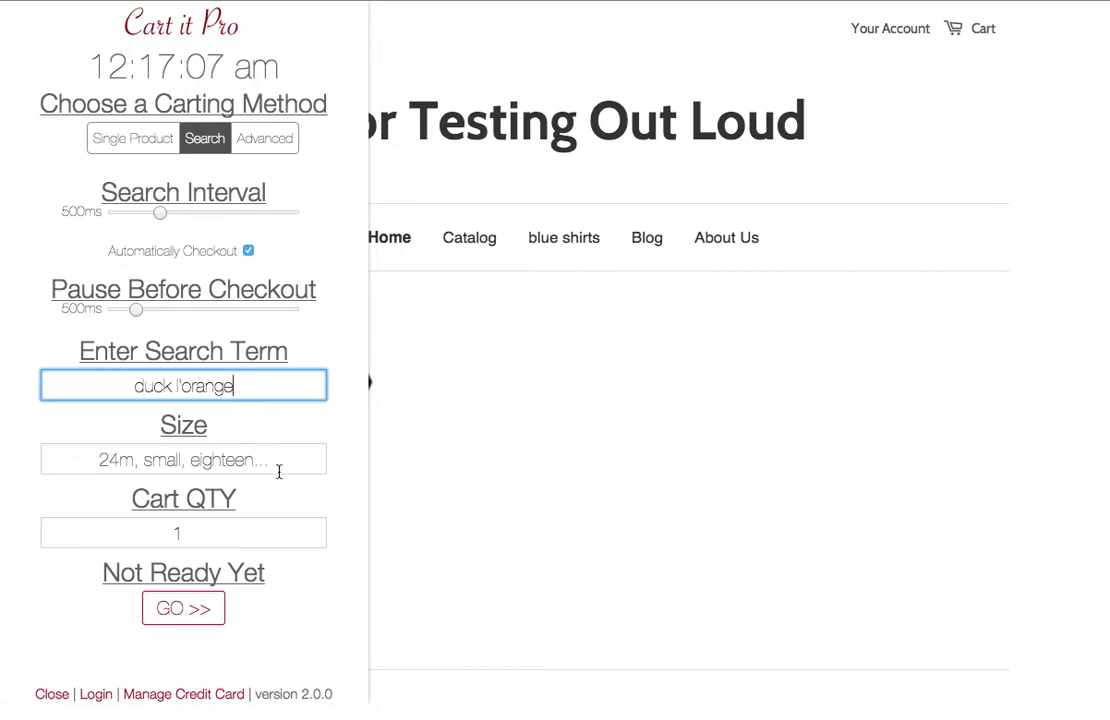
# Set the size to 5t and the cart quantity to 2
pyautogui.click(230, 462)
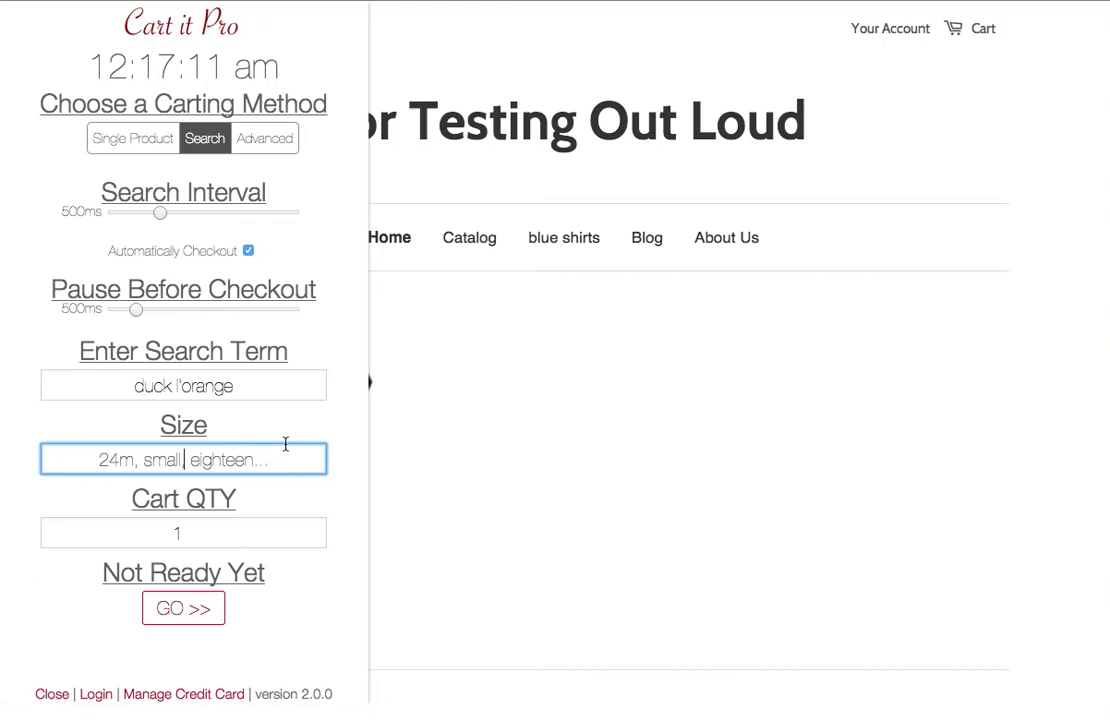
pyautogui.write('5t')
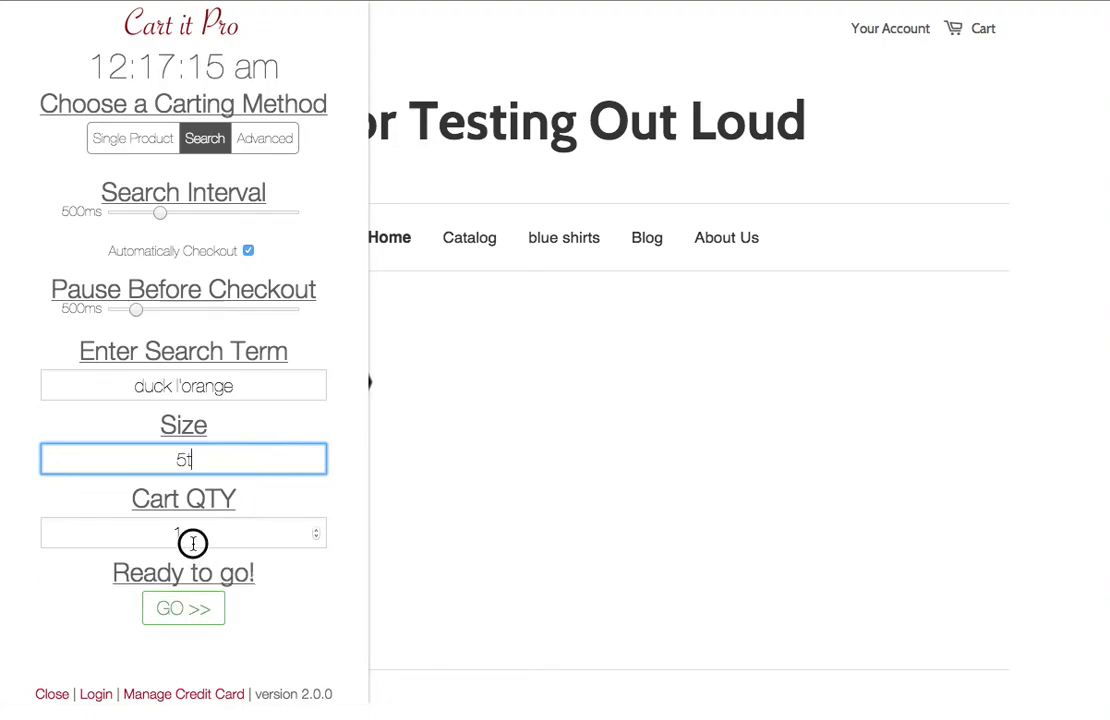
pyautogui.click(193, 540)
pyautogui.write('2')
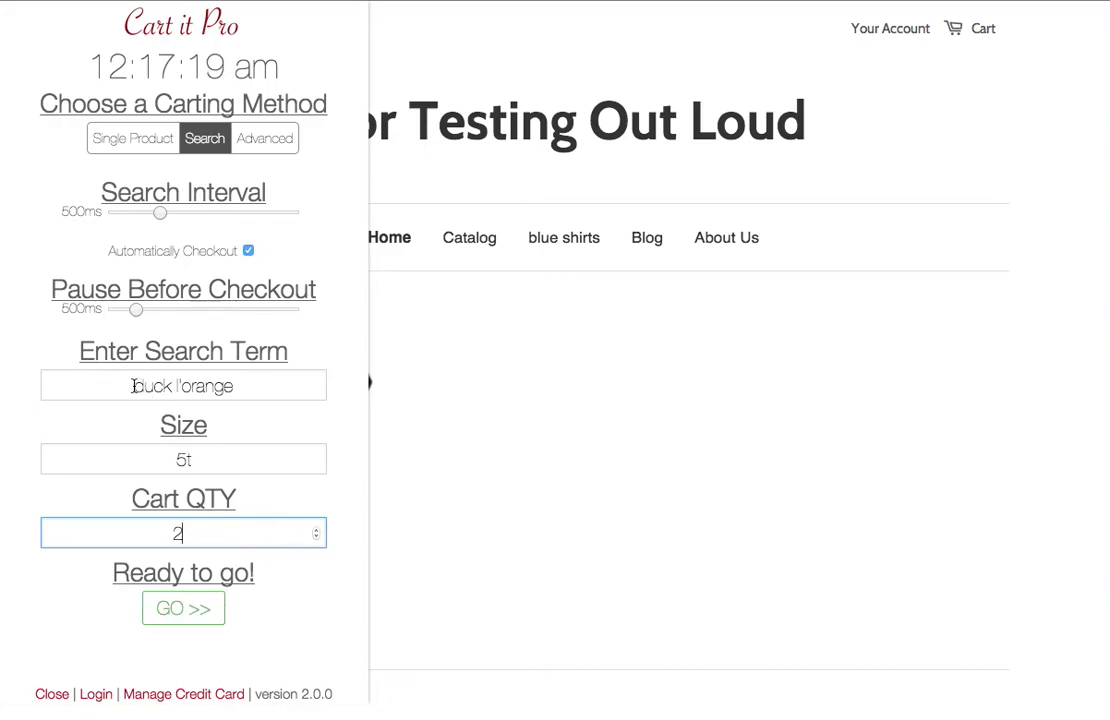
pyautogui.moveTo(134, 385); pyautogui.dragTo(258, 398)
pyautogui.click(255, 391)
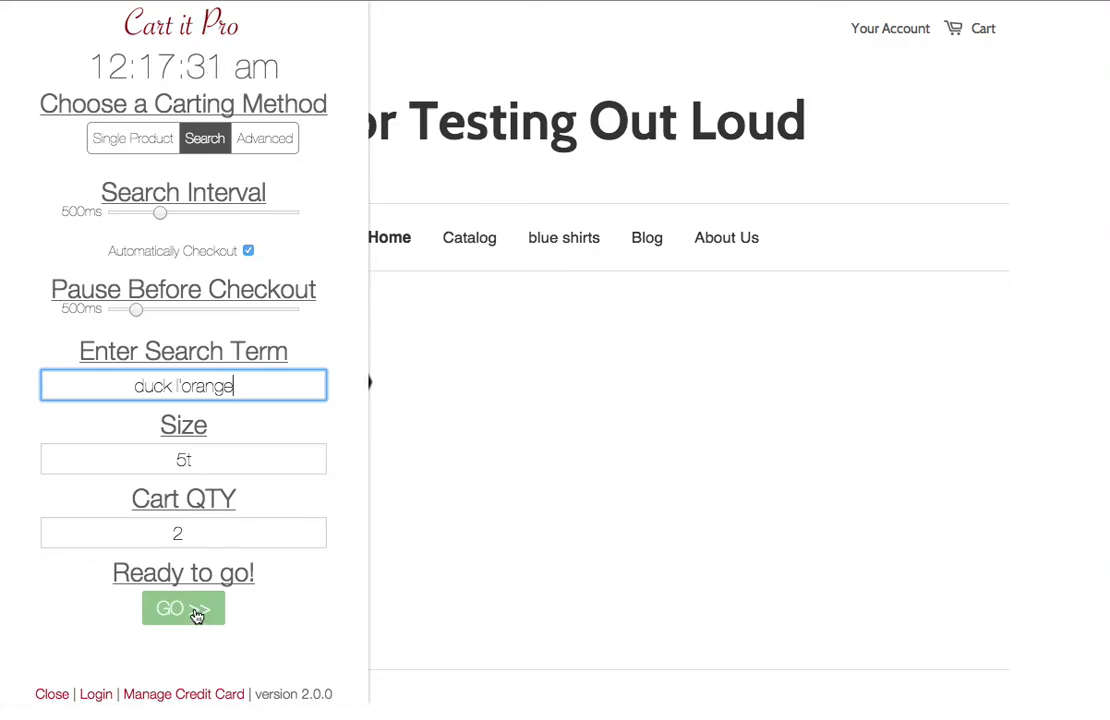
# Start the Search run, pick Test Product 2 in size 5T, and cancel the checkout card fill
pyautogui.click(197, 612)
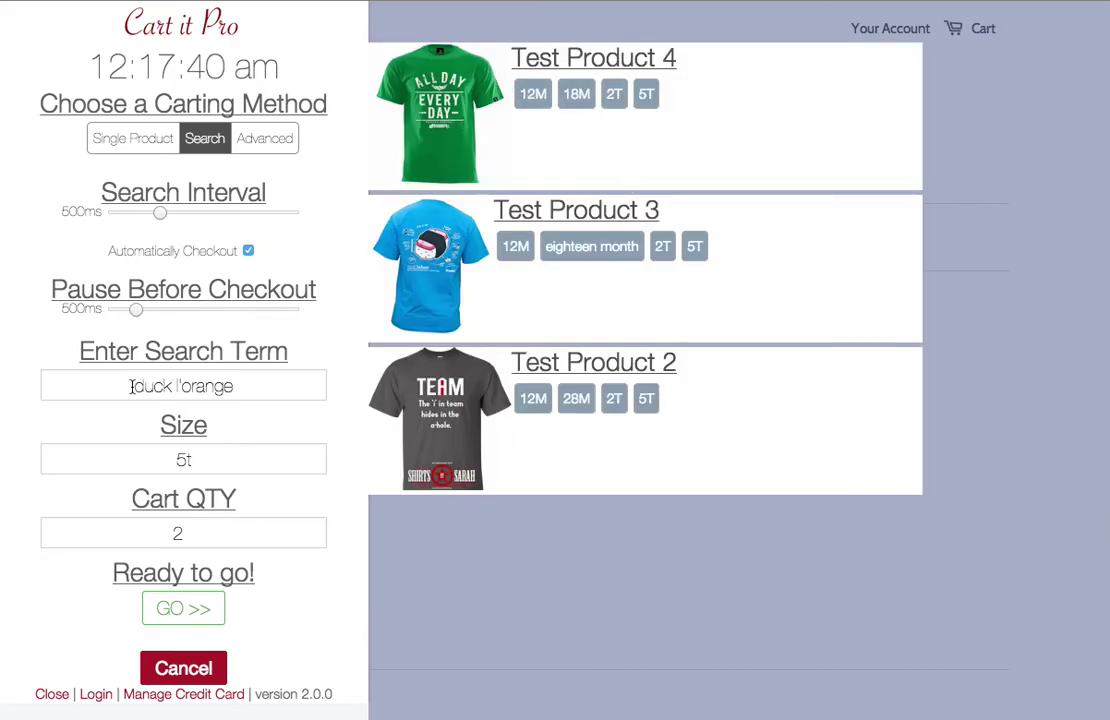
pyautogui.moveTo(128, 386); pyautogui.dragTo(236, 389)
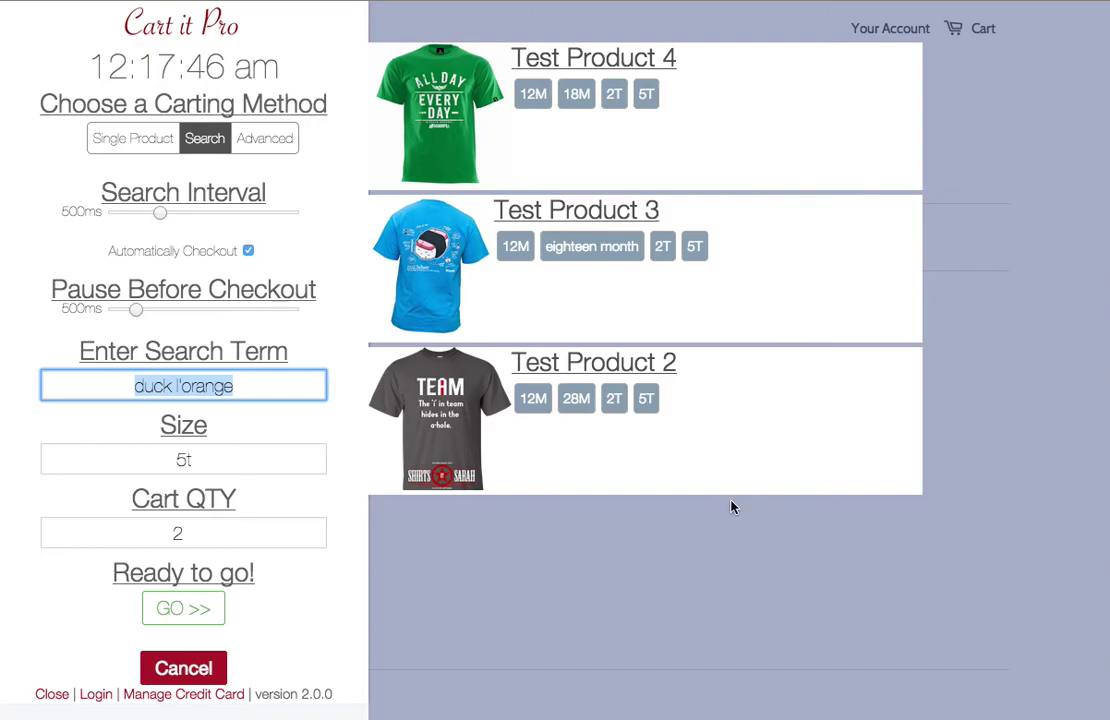
pyautogui.click(330, 421)
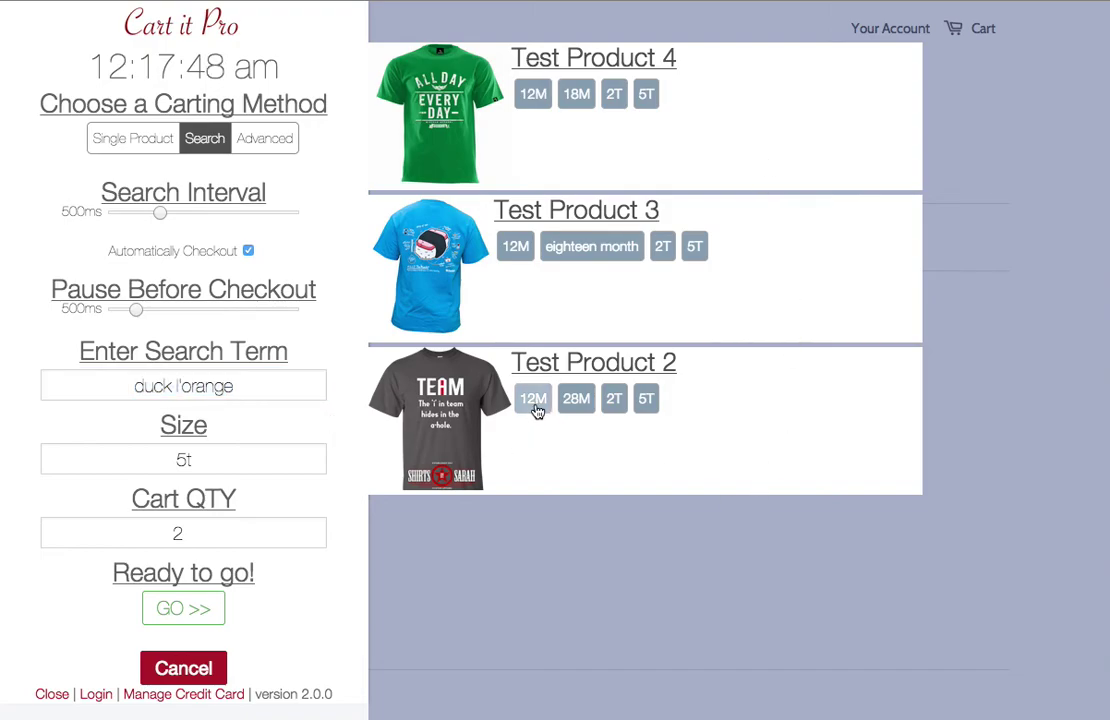
pyautogui.click(646, 398)
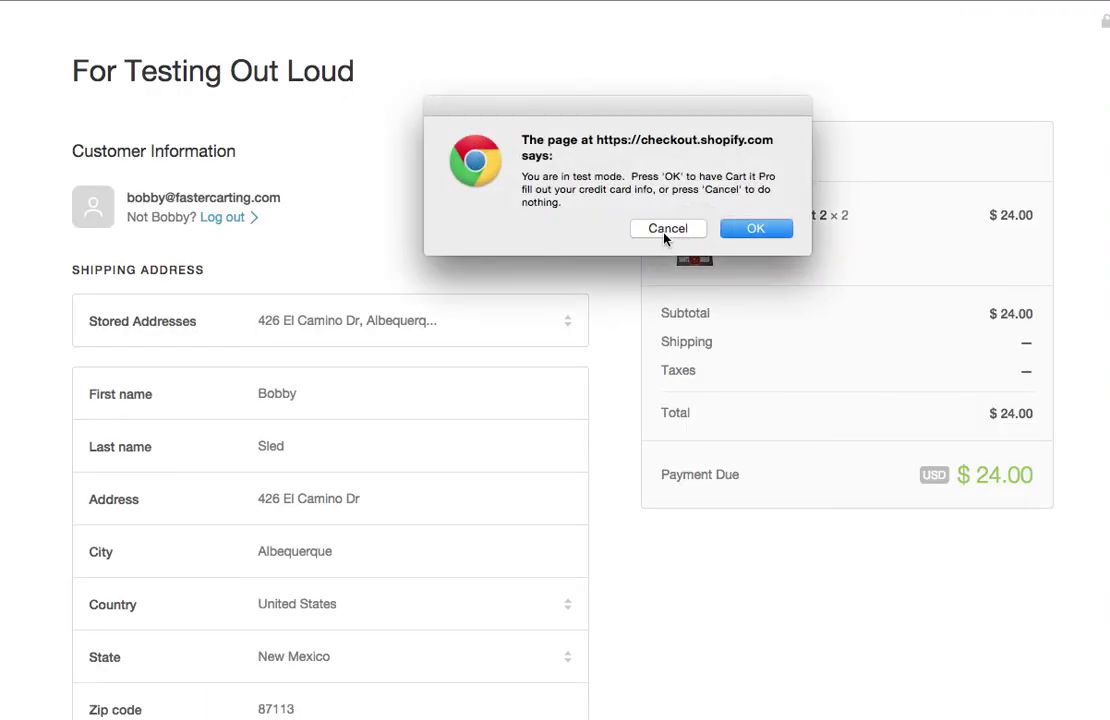
pyautogui.click(666, 236)
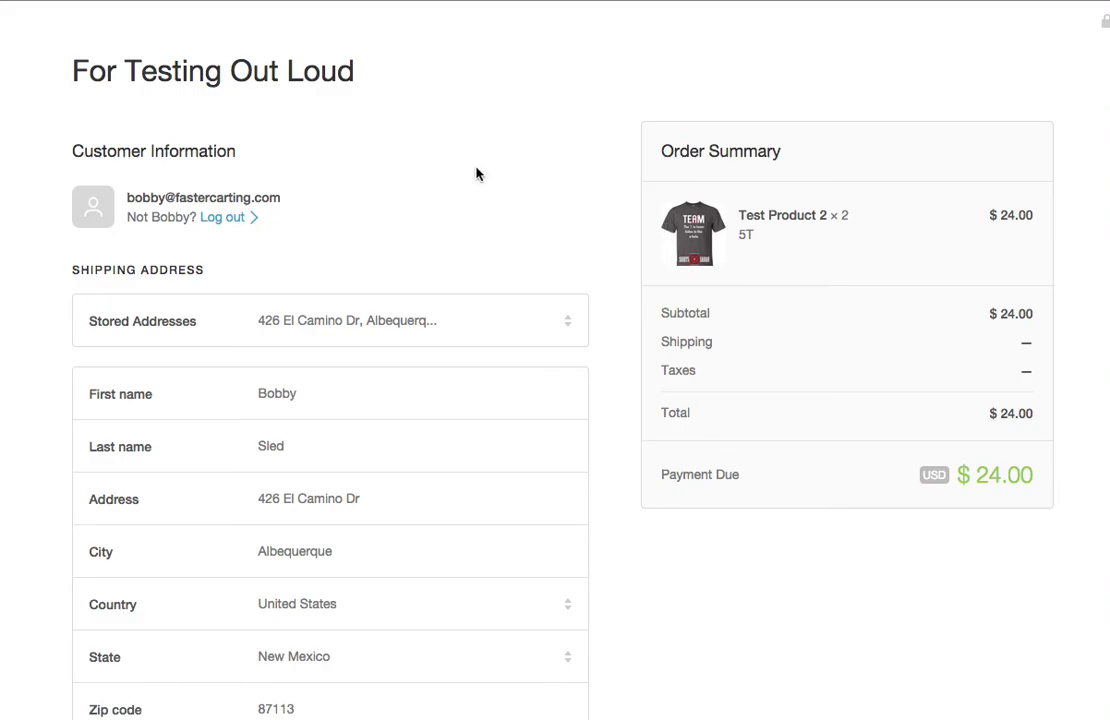
# Leave checkout, remove Test Product 2 from the cart, and reopen the Cart it Pro panel
pyautogui.click(290, 72)
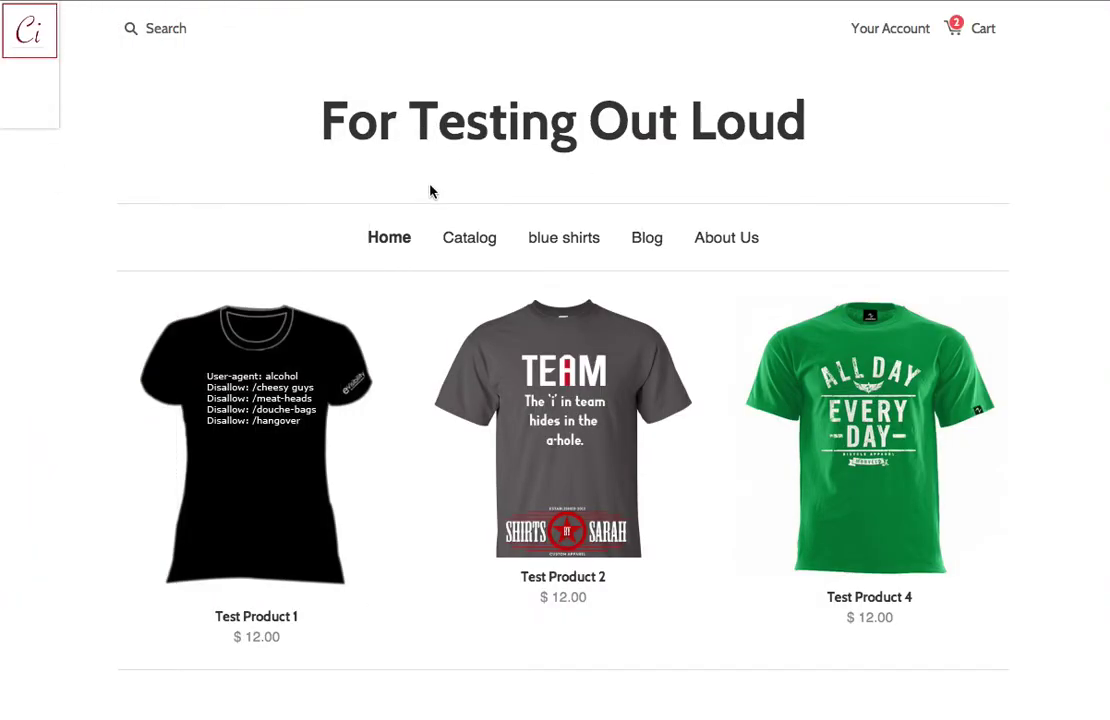
pyautogui.moveTo(48, 68)
pyautogui.click(249, 252)
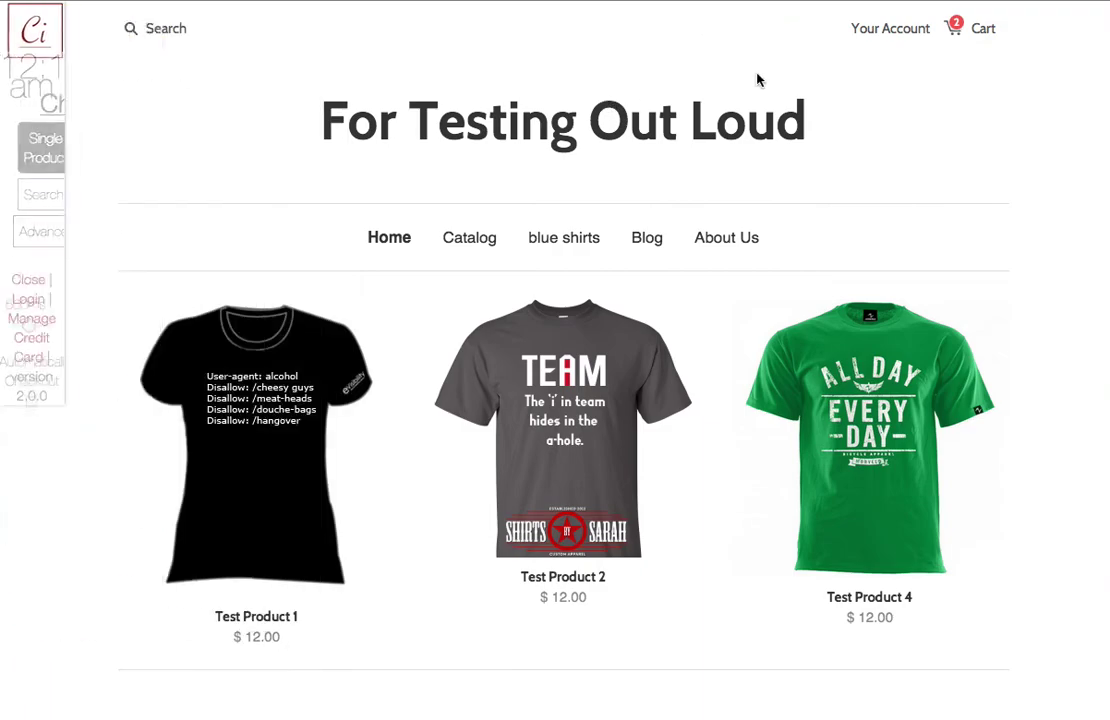
pyautogui.click(952, 37)
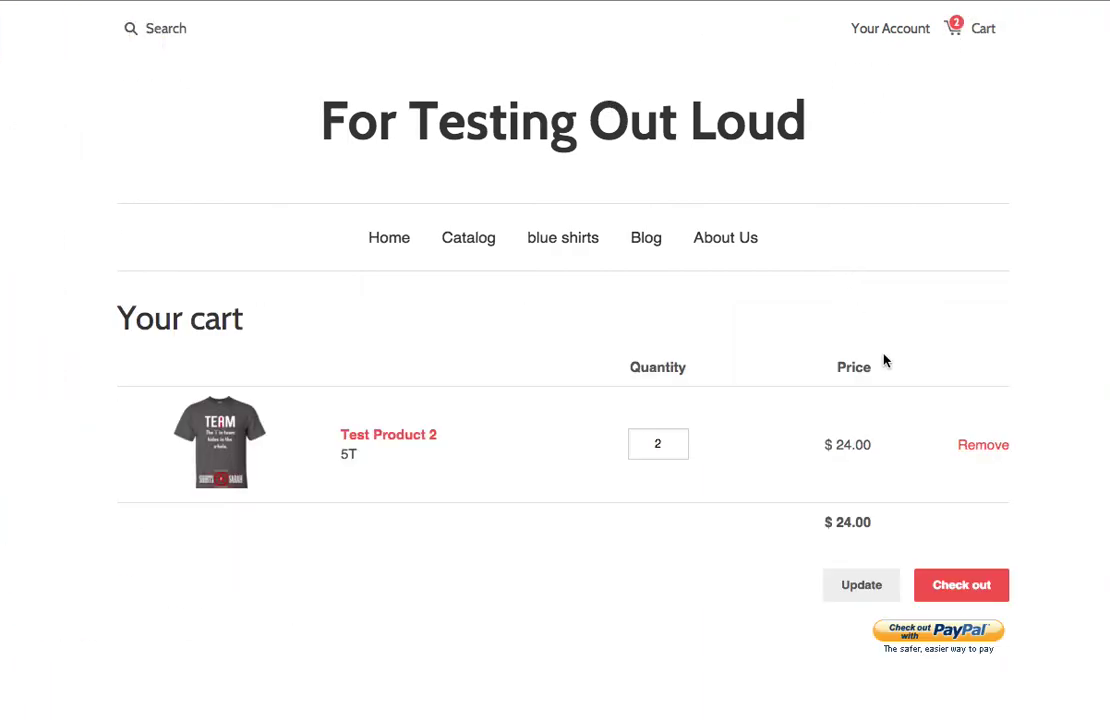
pyautogui.click(982, 447)
pyautogui.click(430, 125)
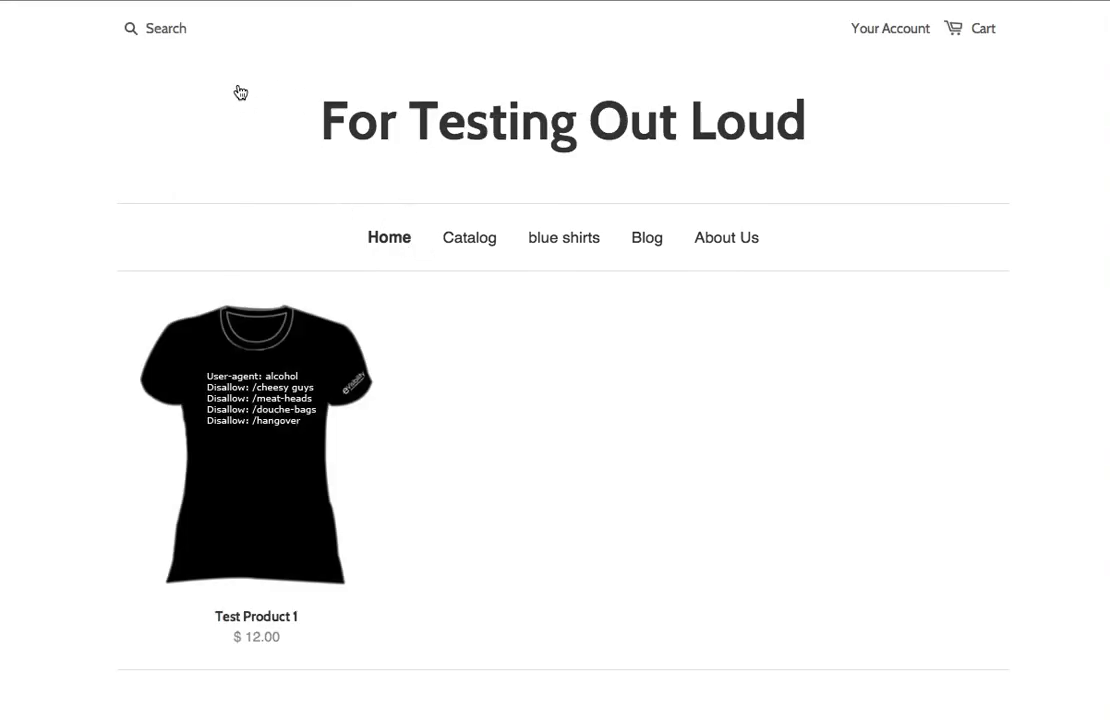
pyautogui.click(32, 20)
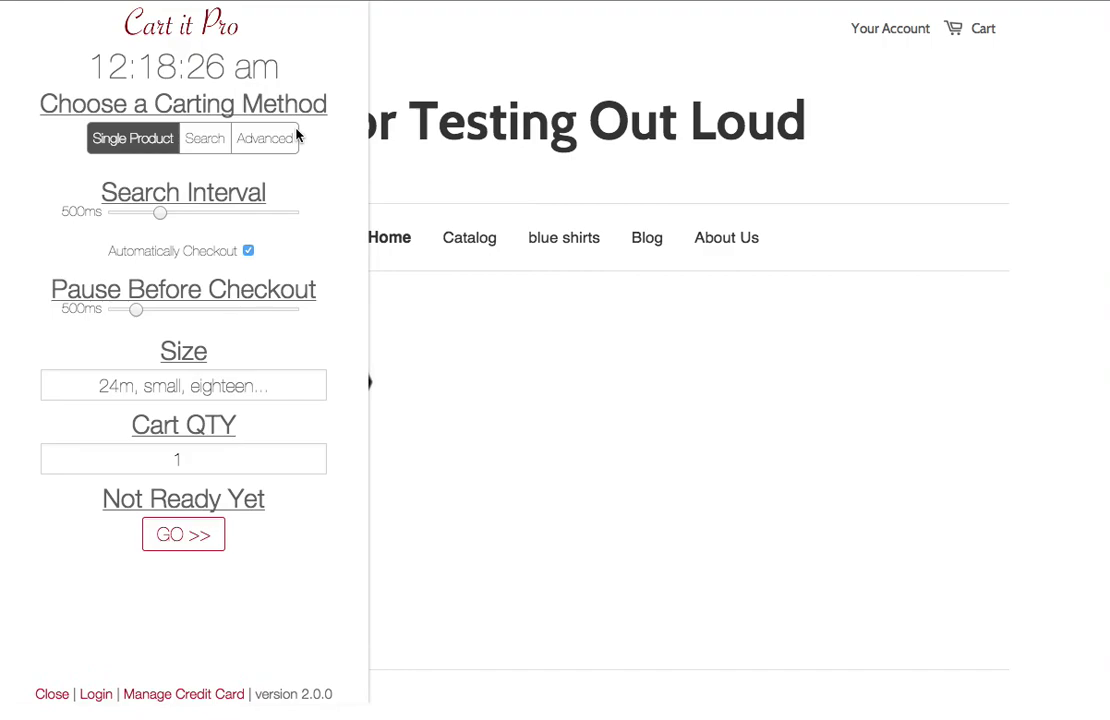
# Under Advanced, set Cart QTY and Variant QTY to 2, then switch to Search carting
pyautogui.click(266, 142)
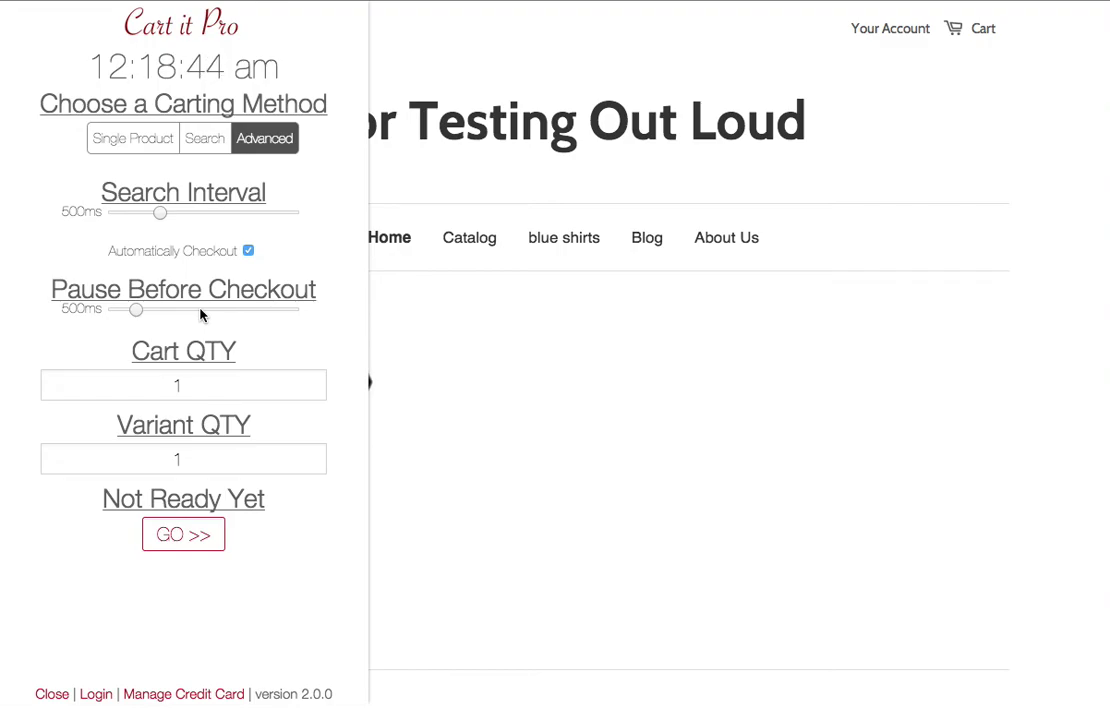
pyautogui.doubleClick(196, 388)
pyautogui.write('2')
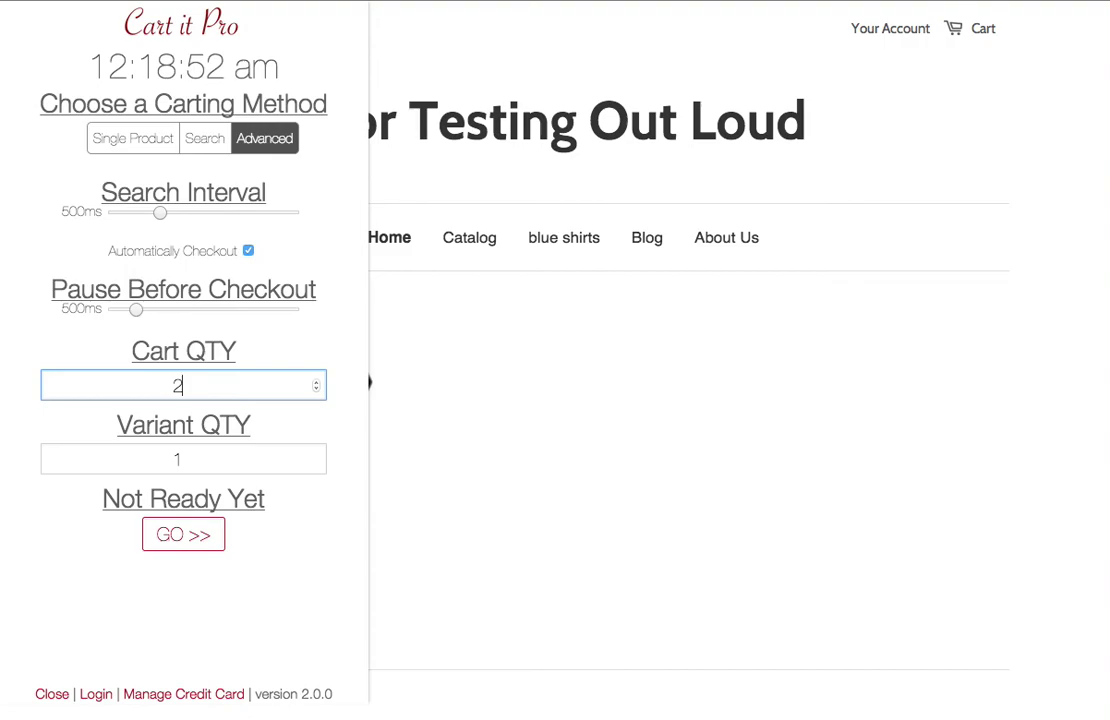
pyautogui.click(196, 463)
pyautogui.press('BackSpace')
pyautogui.write('2')
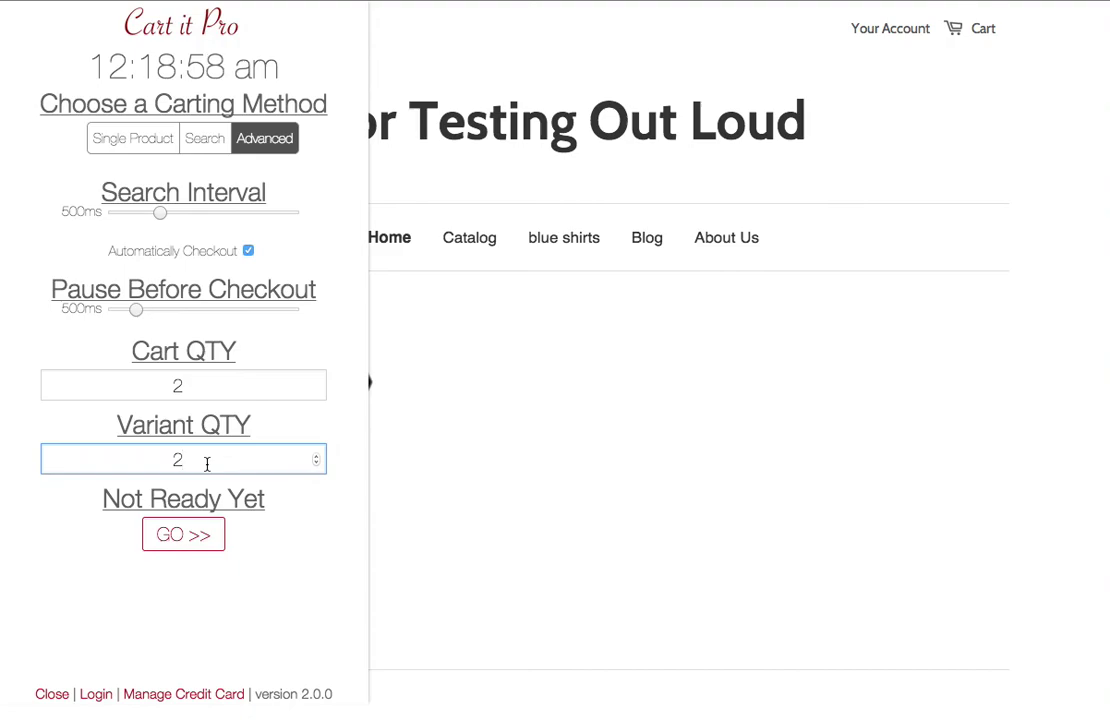
pyautogui.click(210, 136)
pyautogui.click(184, 383)
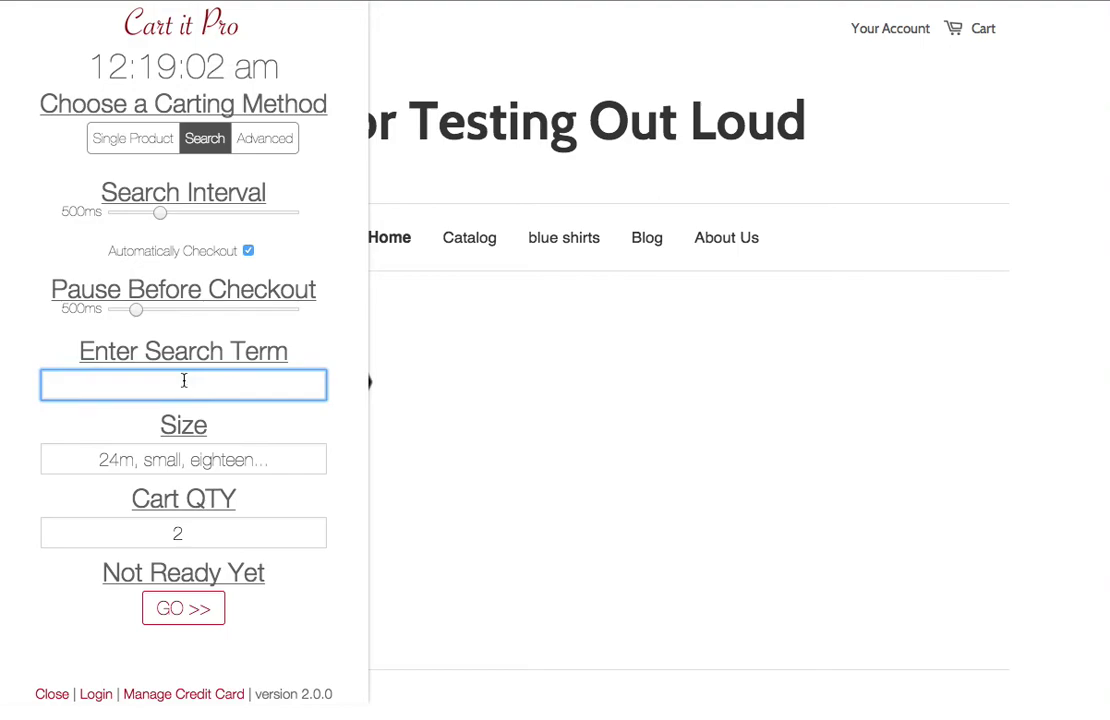
# Switch back to Advanced carting, point out the Not Ready Yet status, and select the Cart QTY value 2
pyautogui.click(268, 145)
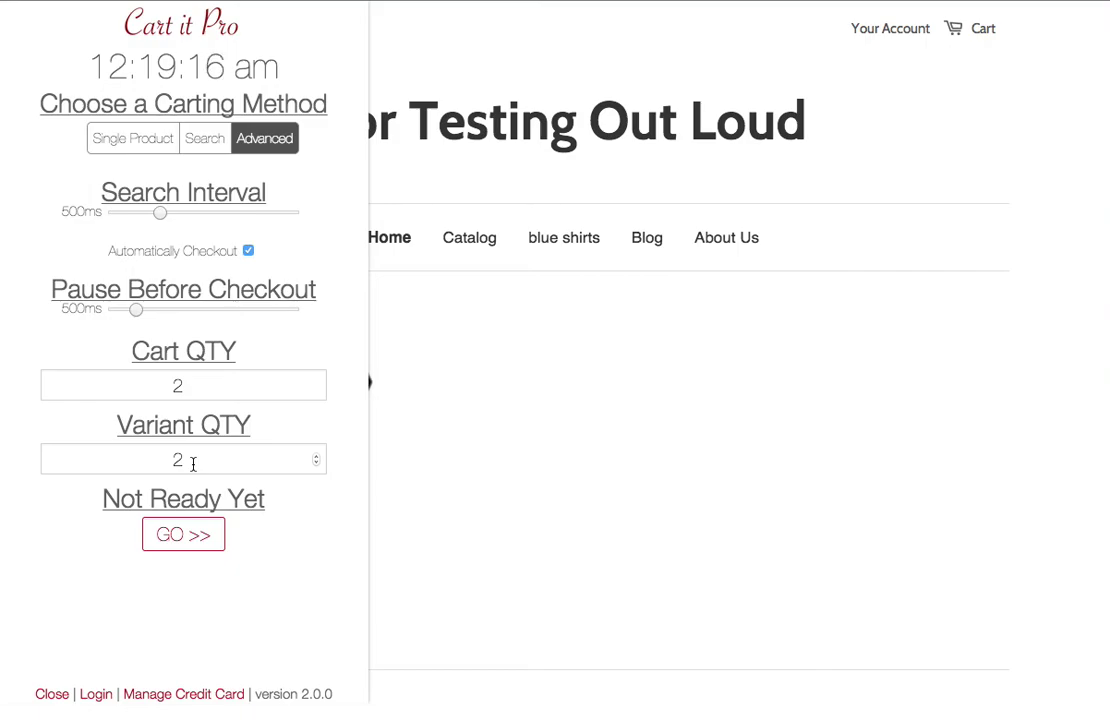
pyautogui.doubleClick(108, 499)
pyautogui.moveTo(164, 512); pyautogui.dragTo(260, 505)
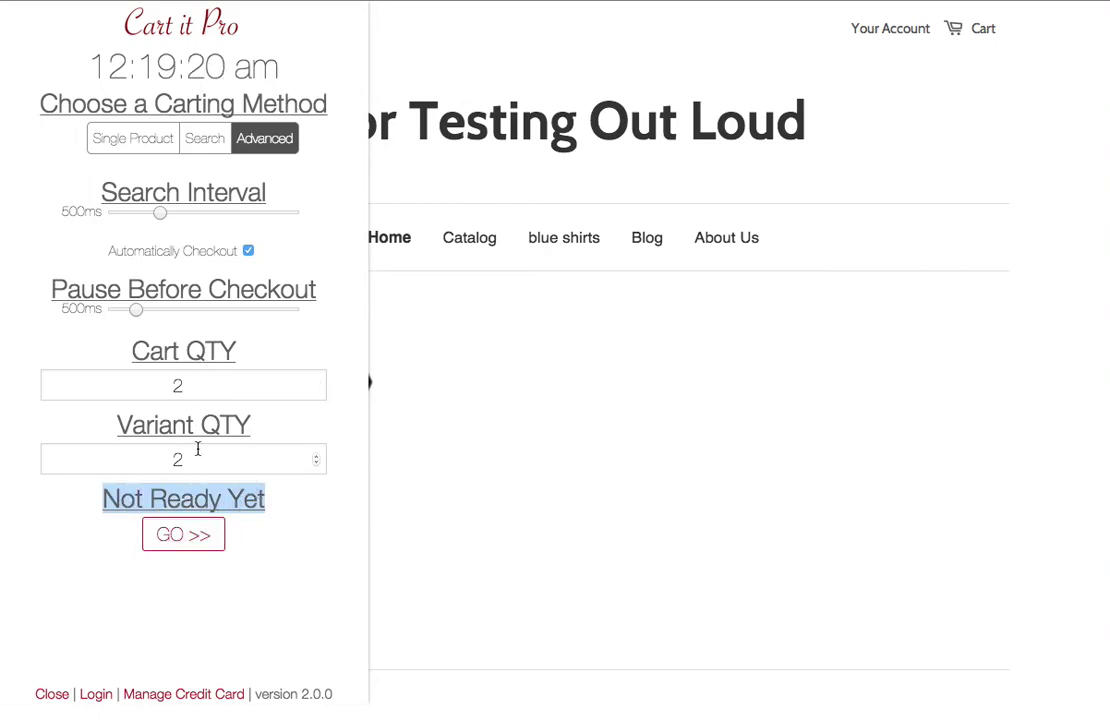
pyautogui.click(210, 500)
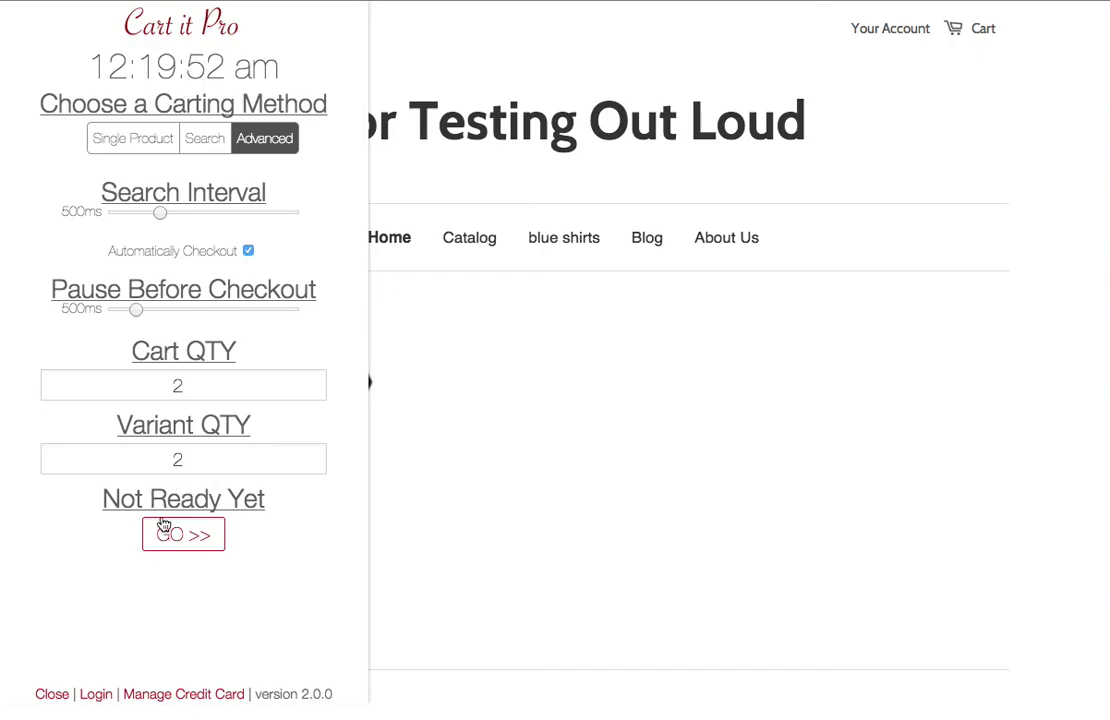
pyautogui.doubleClick(198, 386)
# Start the Advanced run at quantity 2, picking Test Product 2 in 12M and Test Product 4 in 2T
pyautogui.click(197, 385)
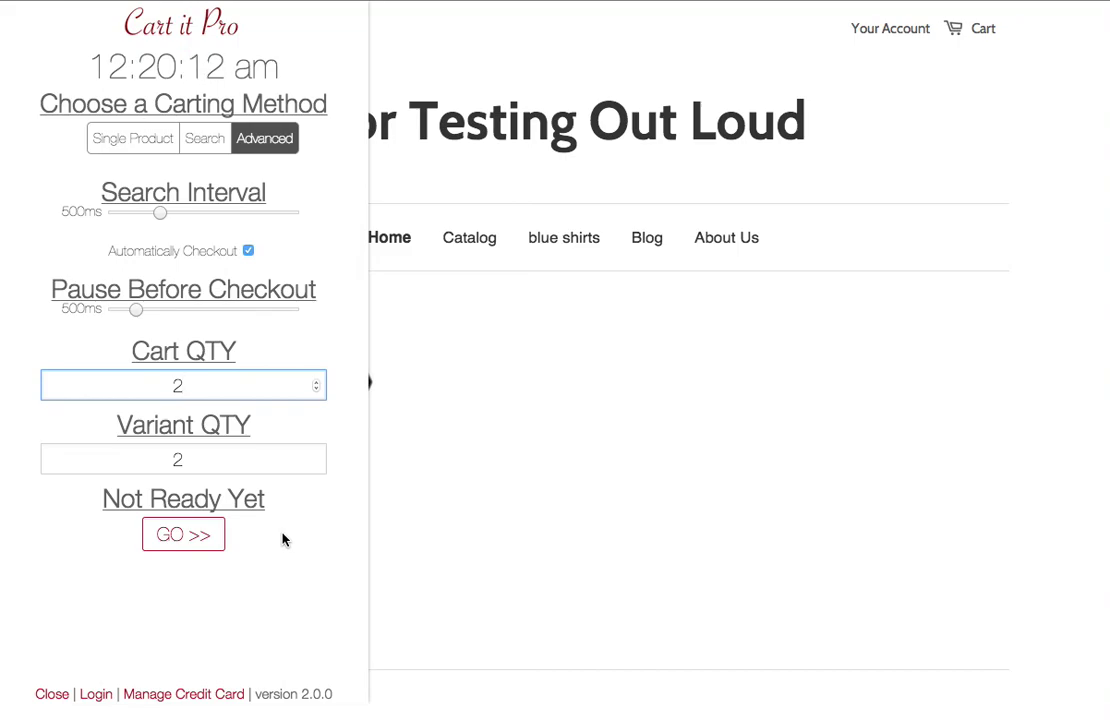
pyautogui.click(208, 545)
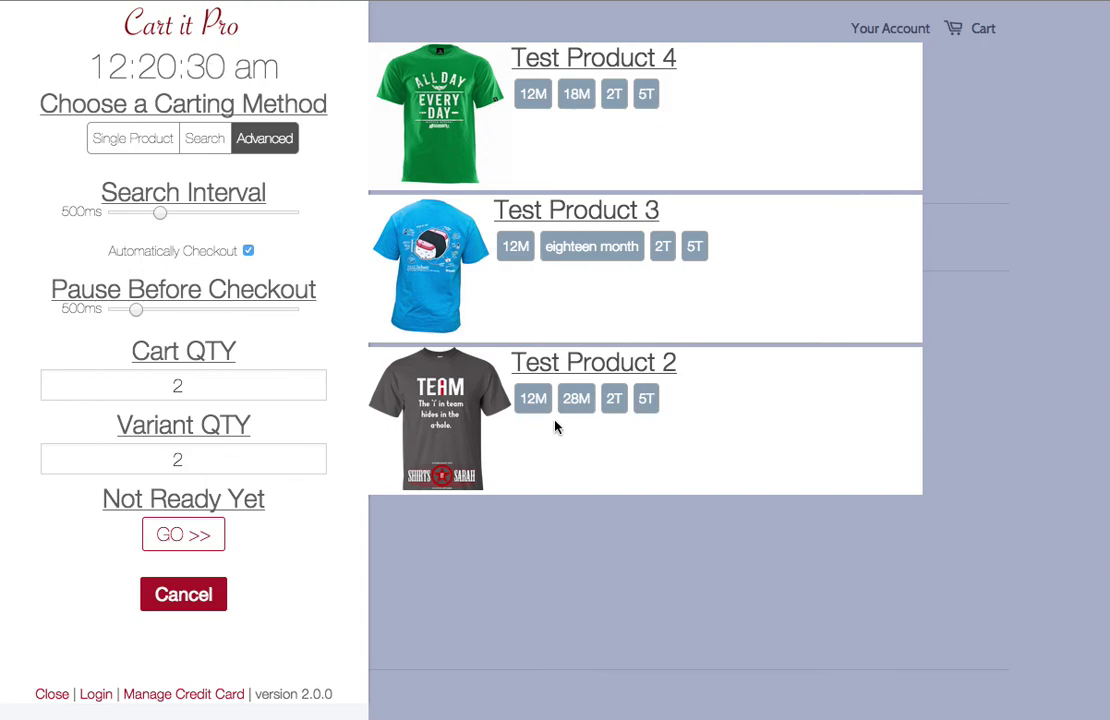
pyautogui.click(534, 400)
pyautogui.click(614, 97)
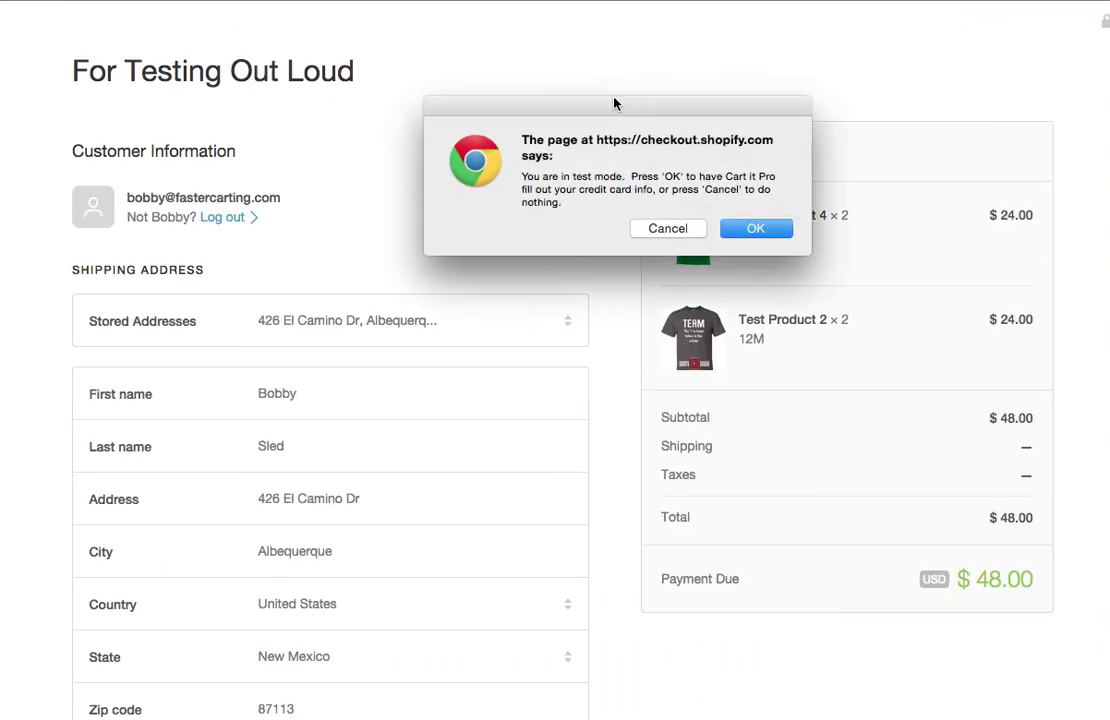
# Move the test-mode alert aside, decline the credit card fill, and leave checkout for the store home page
pyautogui.moveTo(648, 120); pyautogui.dragTo(542, 86)
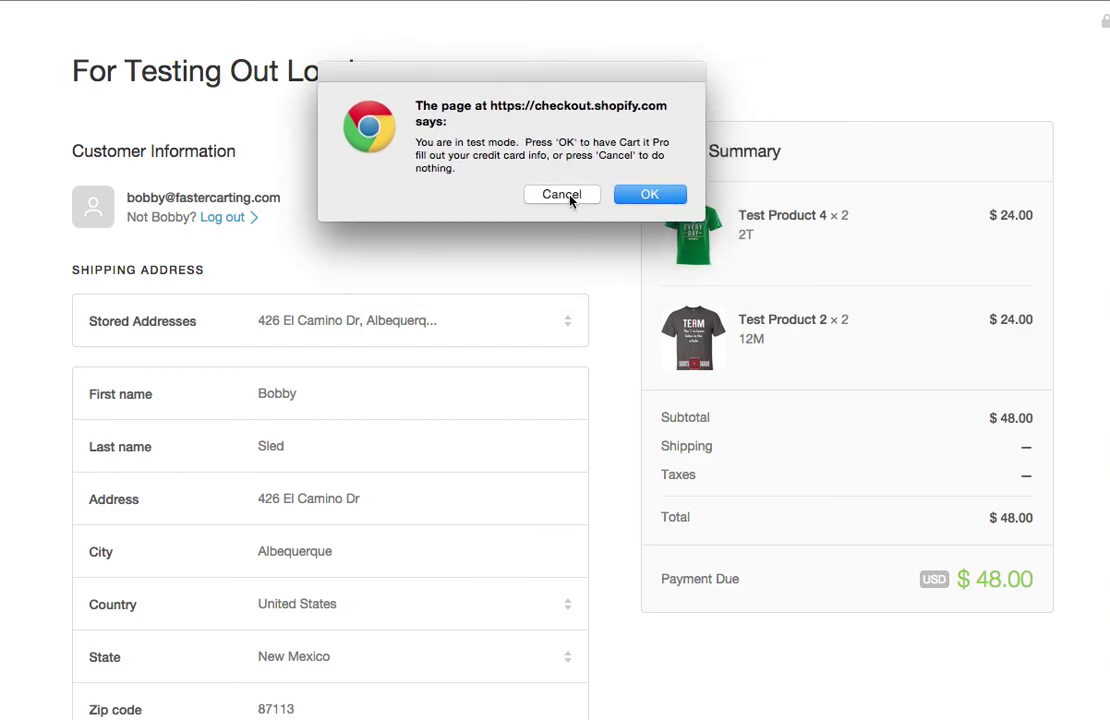
pyautogui.click(568, 197)
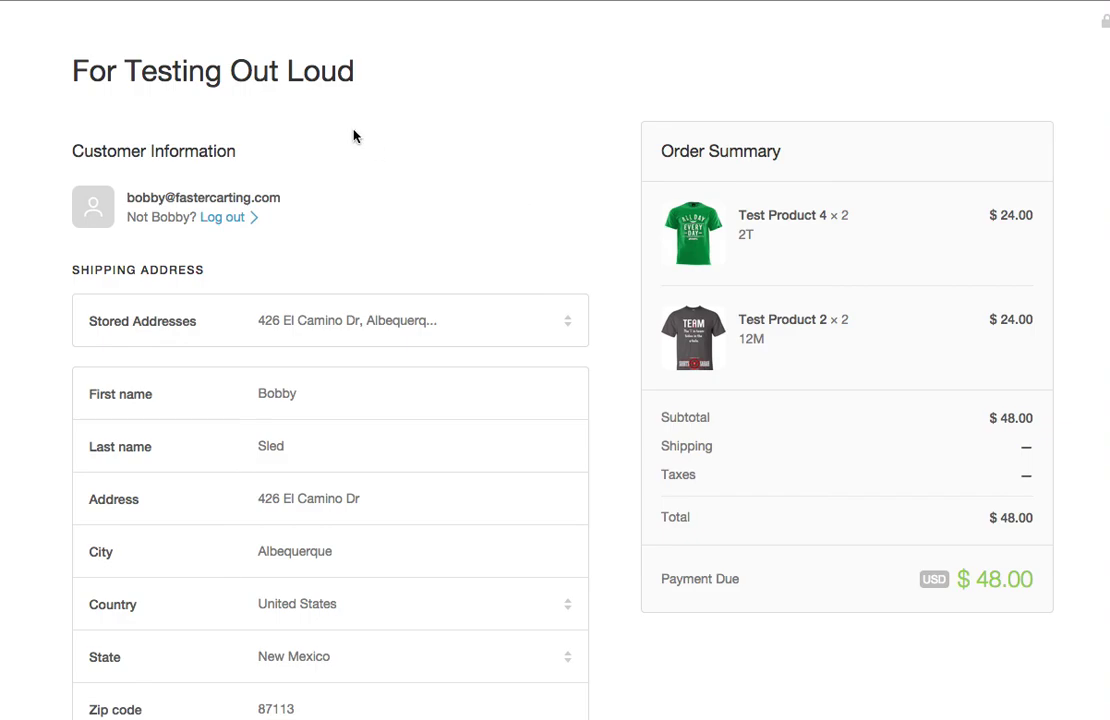
pyautogui.click(248, 82)
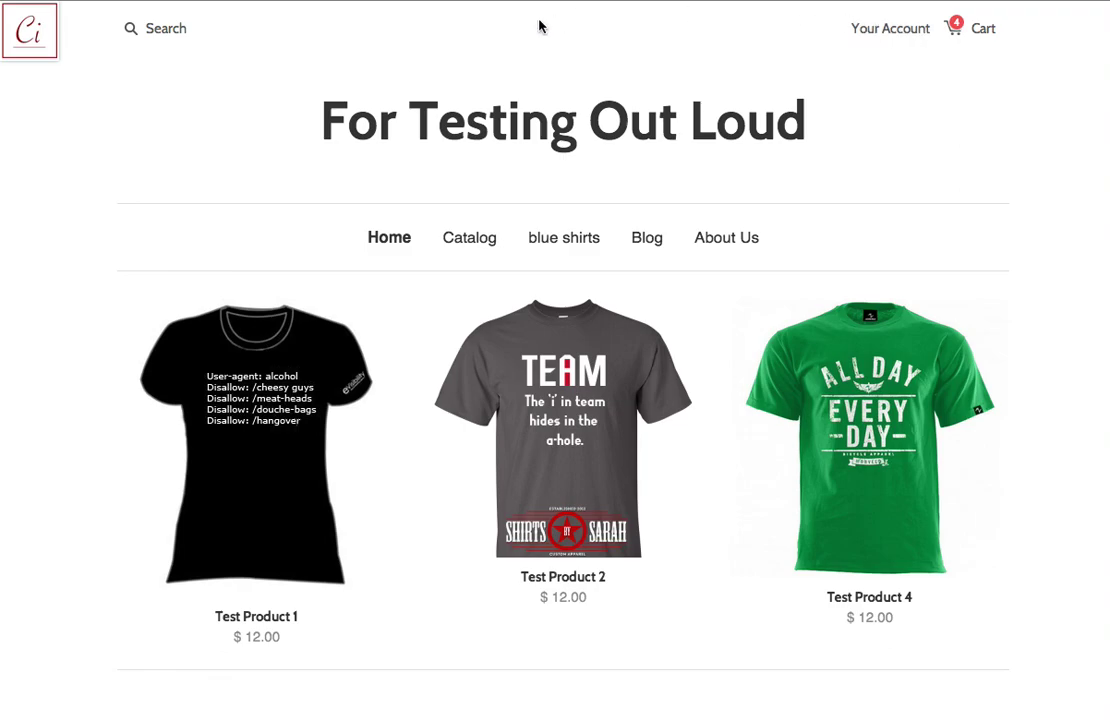
# Reopen the Cart it Pro panel over the store home page
pyautogui.click(42, 47)
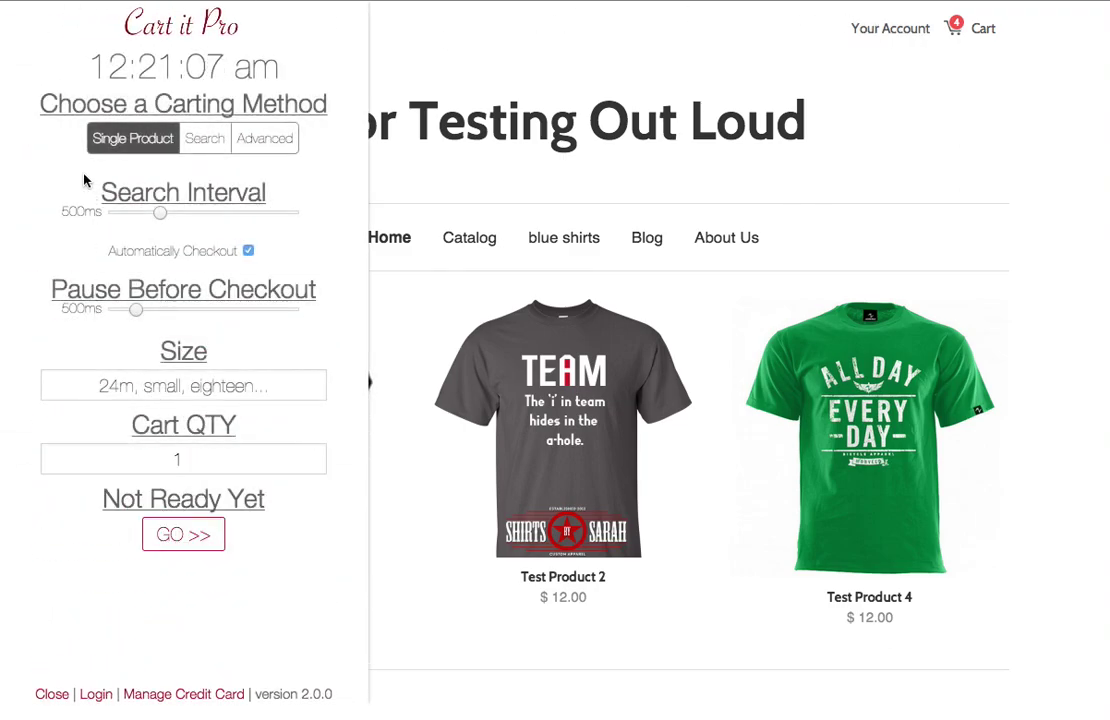